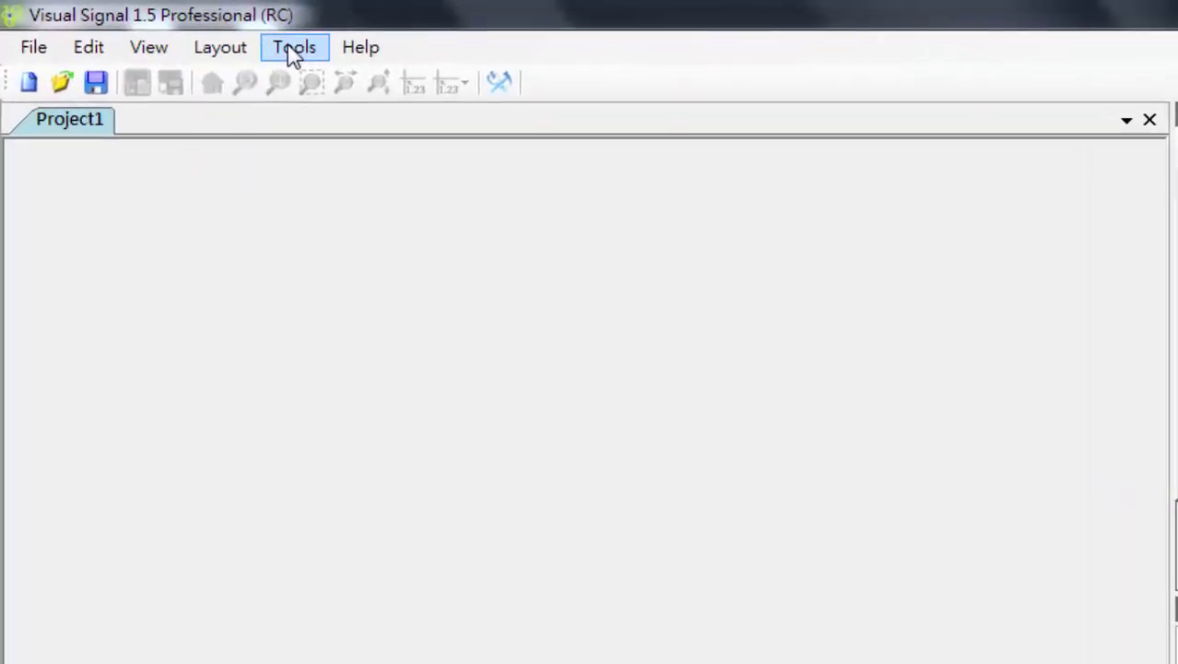
Review the Plot preferences (750×300, 98% colour maximum) and accept them unchanged.
click(293, 55)
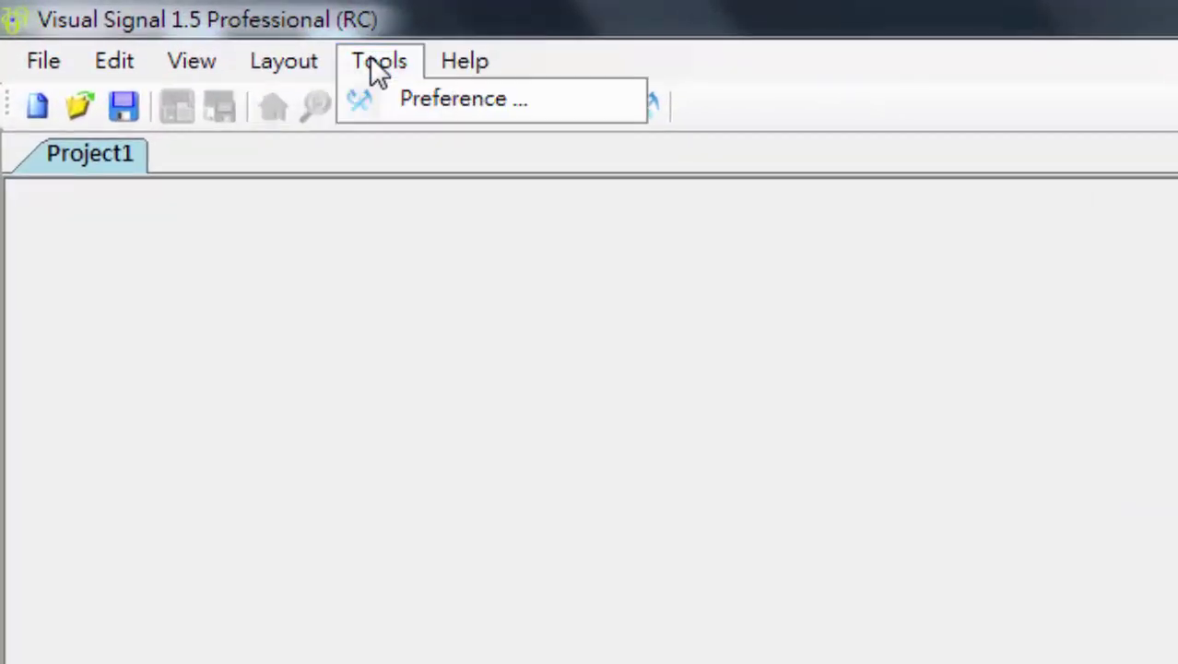
click(461, 108)
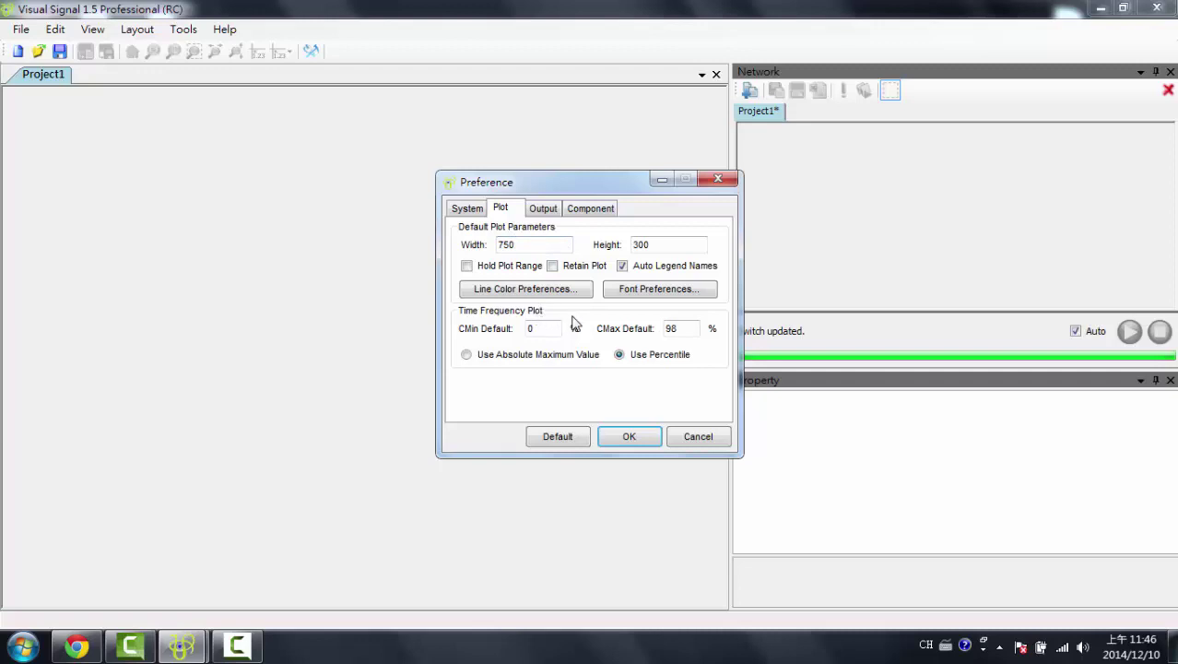
click(631, 437)
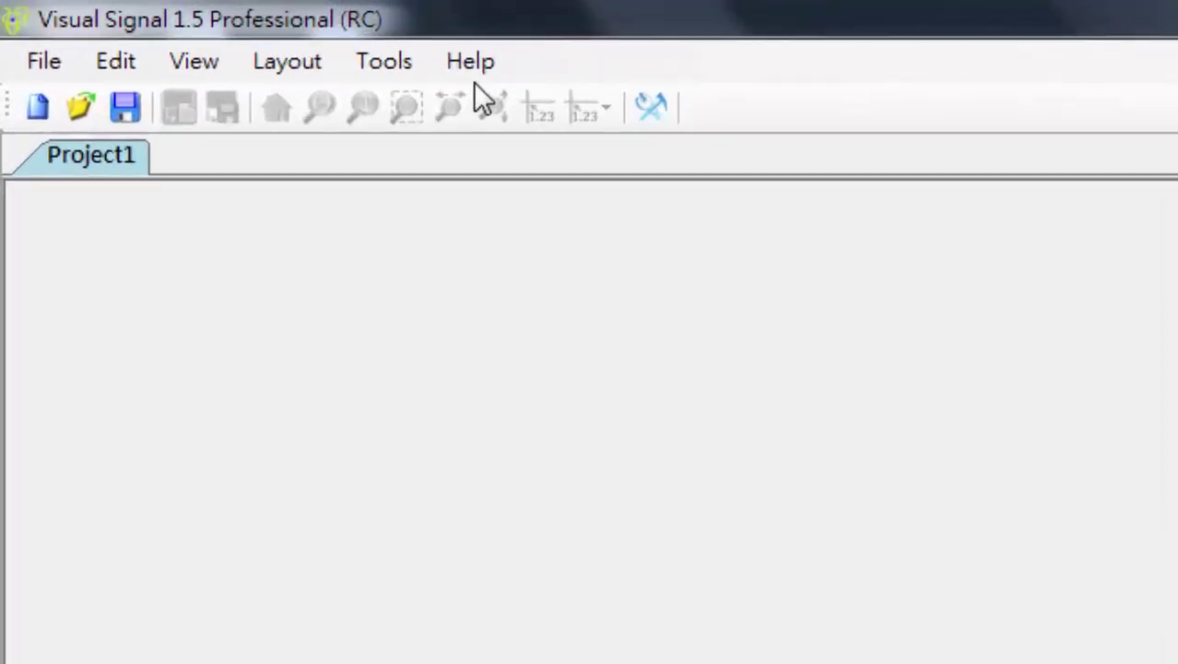
Open the License Manager listing VS_DAQ, VS_PROF and VS_SVM until 02-Jan-2015, and select the Host ID.
click(475, 61)
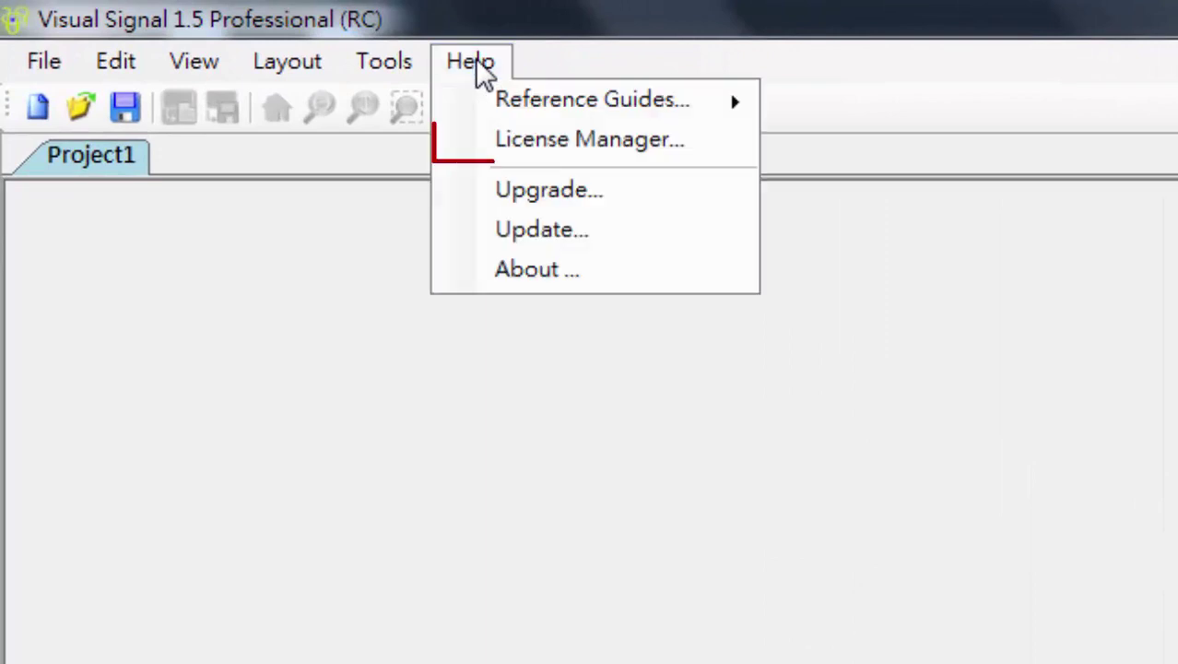
click(581, 143)
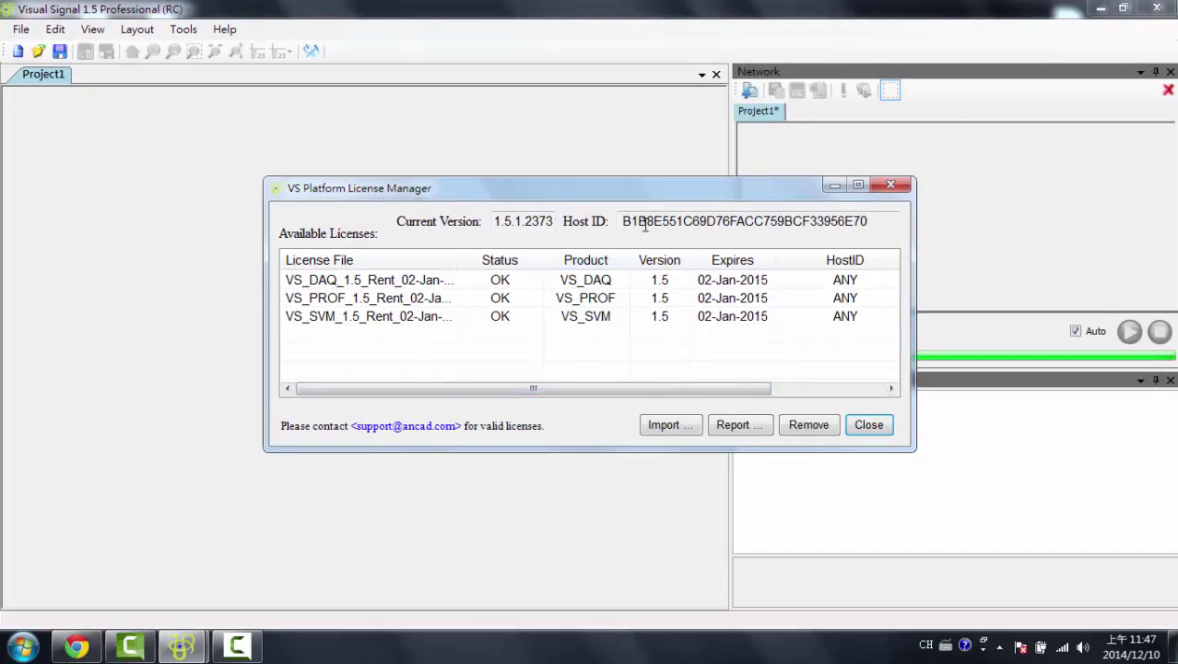
double_click(676, 220)
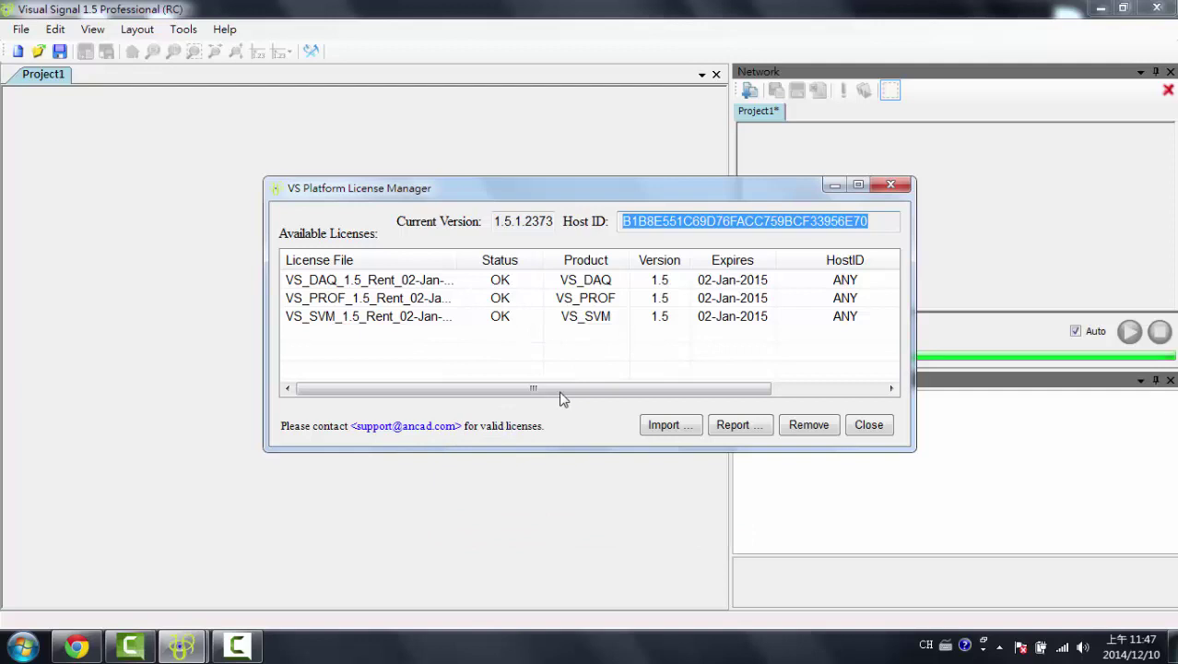
Import the license file DD_PRO_1.5_Rent_03-Jan-2015, then close the License Manager.
click(668, 430)
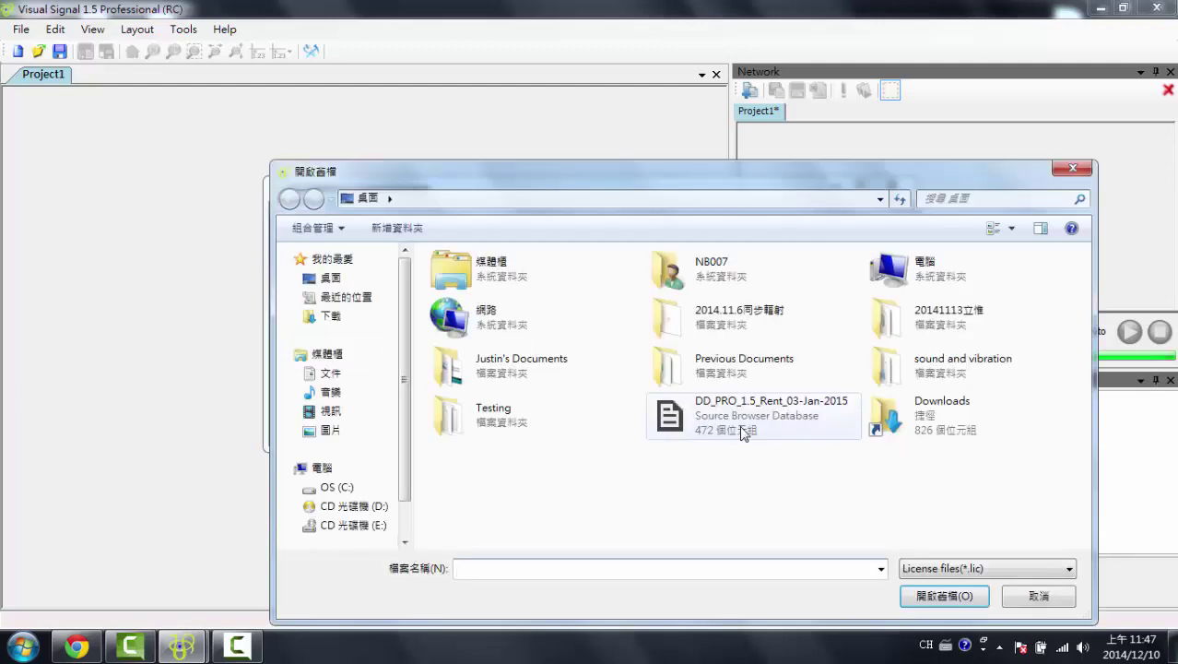
click(743, 432)
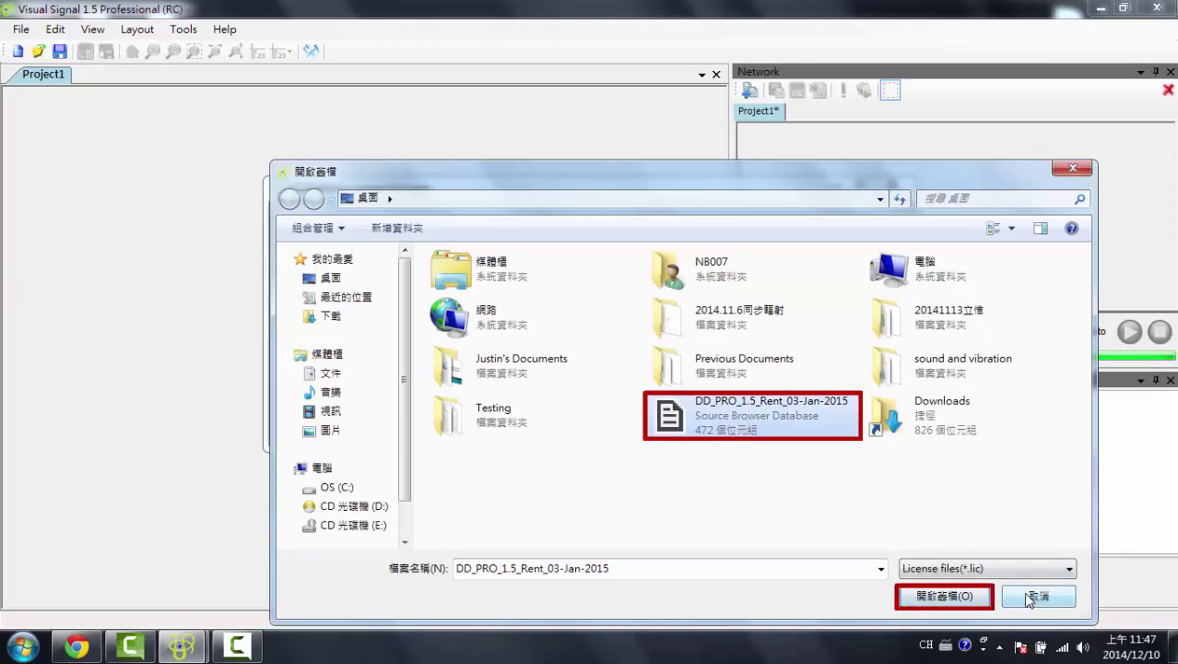
click(970, 595)
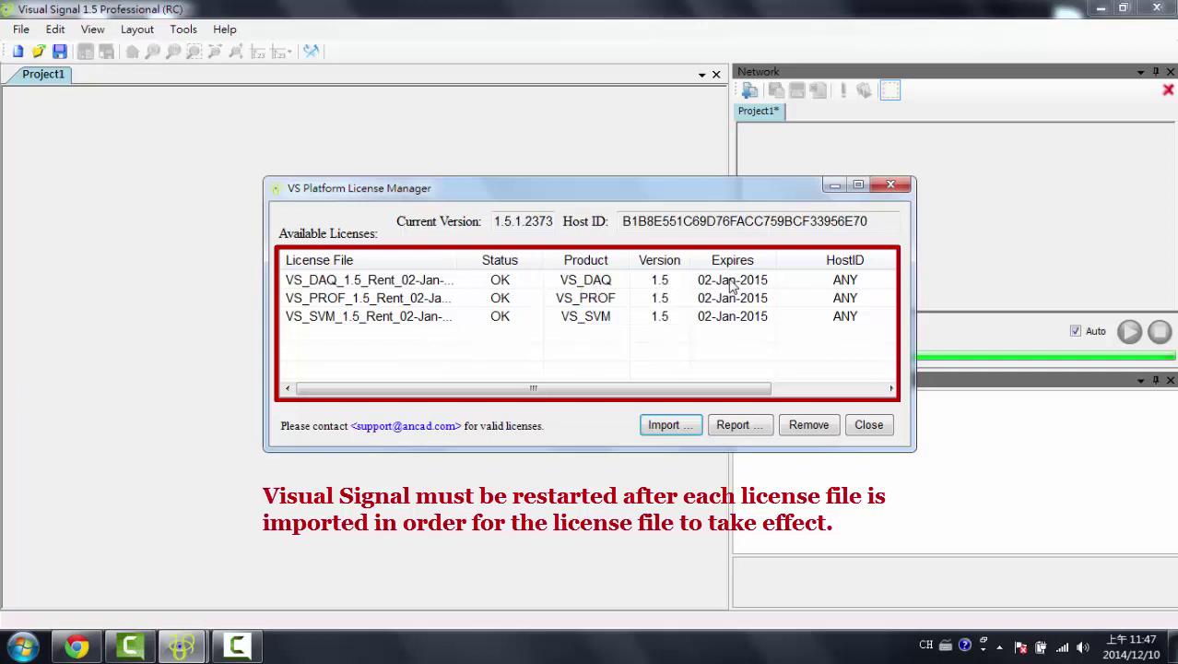
click(869, 425)
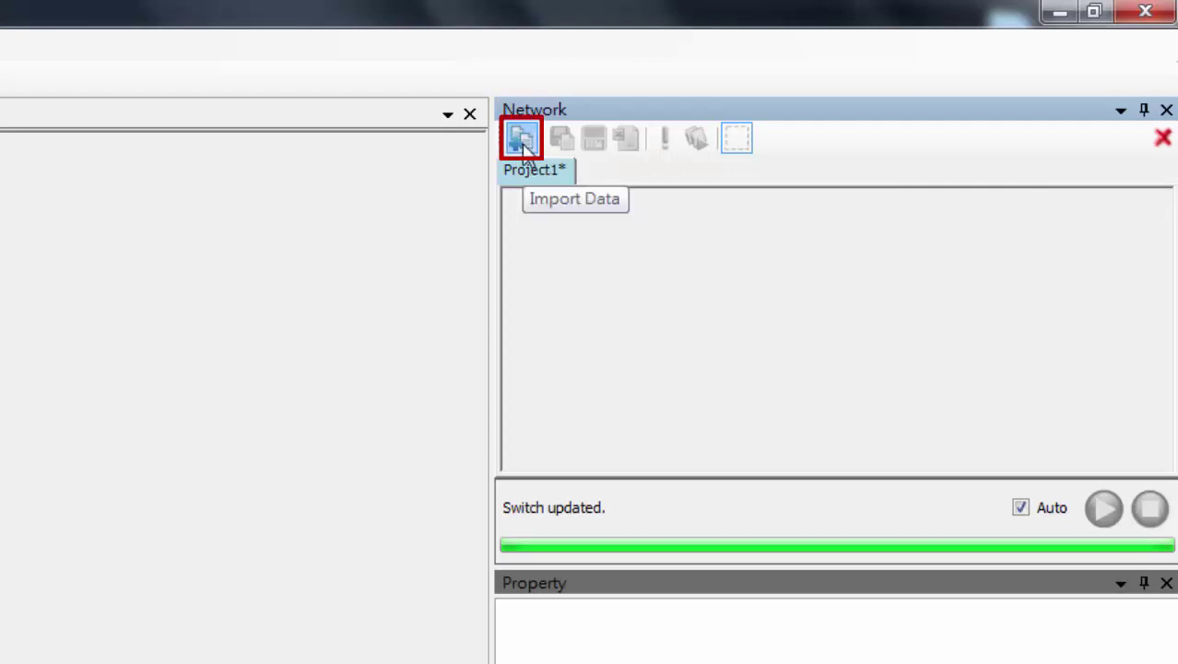
Import data.adl from the Desktop as a data module in Project1's network.
click(521, 141)
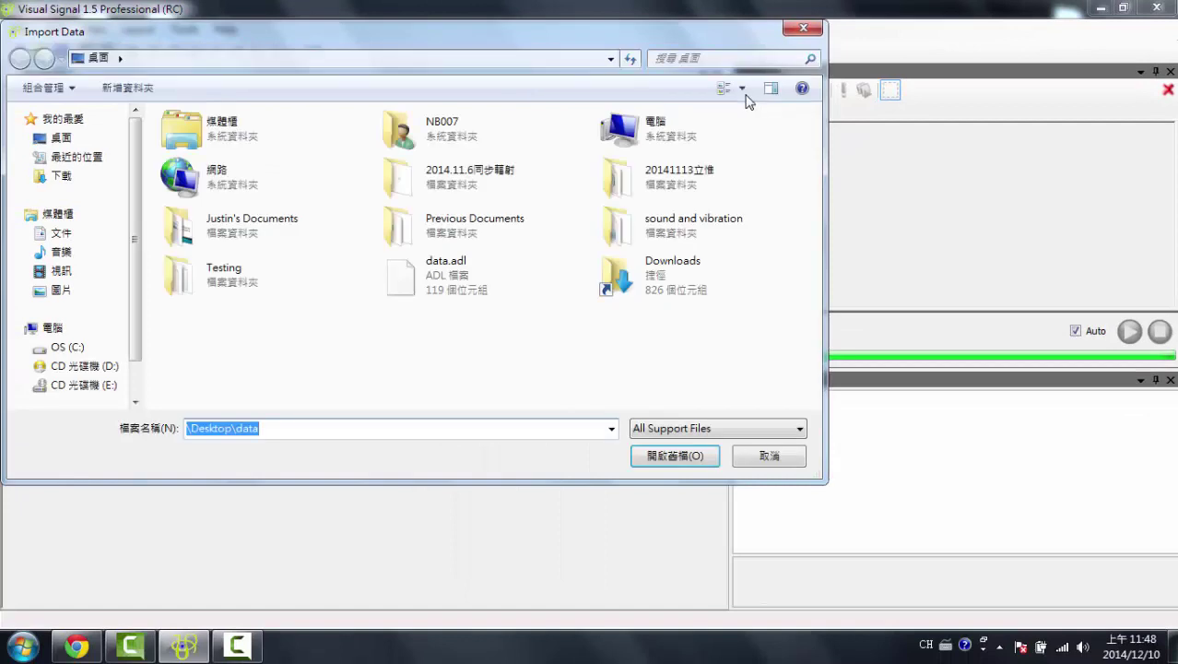
click(468, 291)
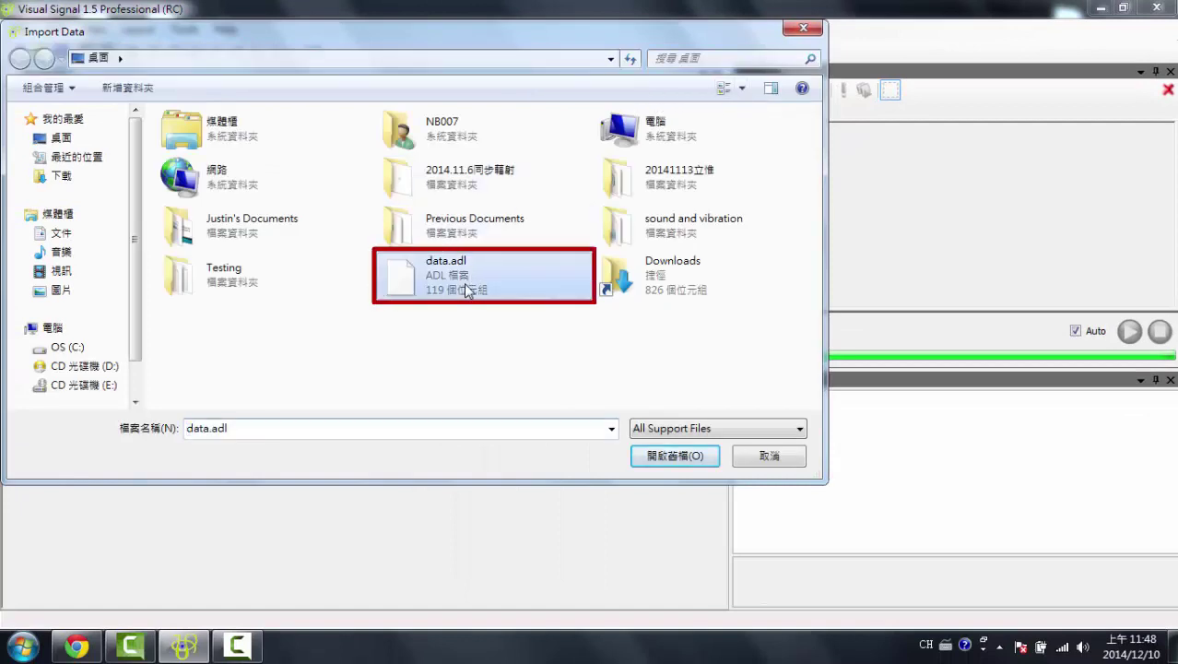
click(687, 461)
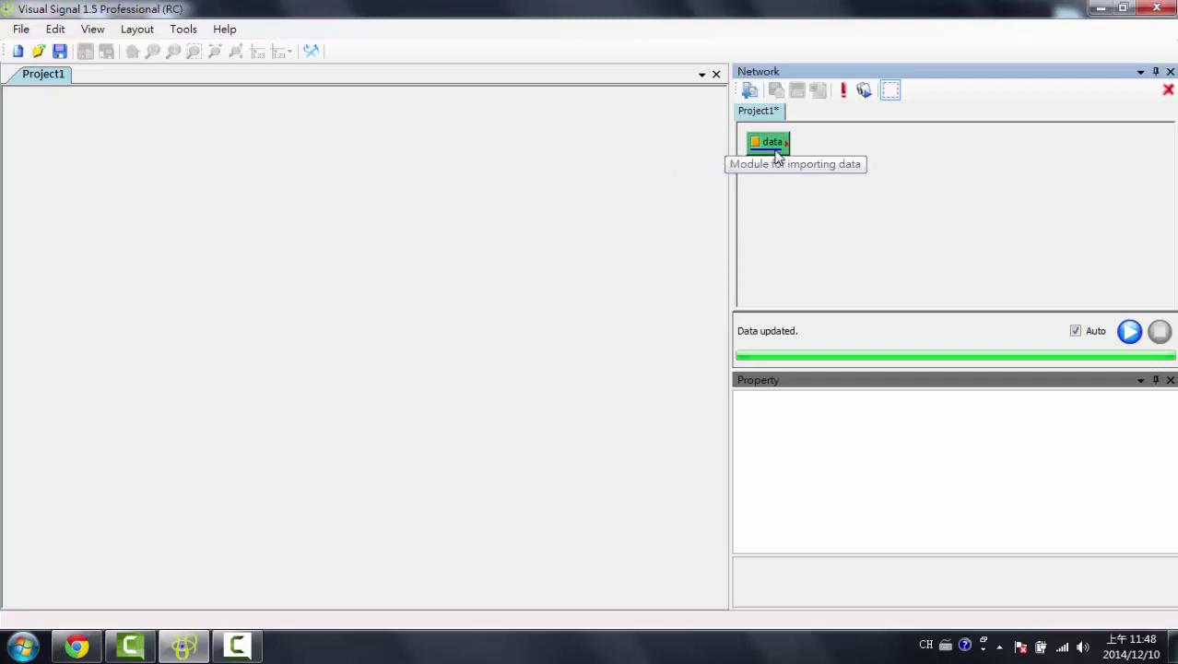
Attach a Channel Viewer to the data module to plot the signal over 0–20 sec.
click(774, 146)
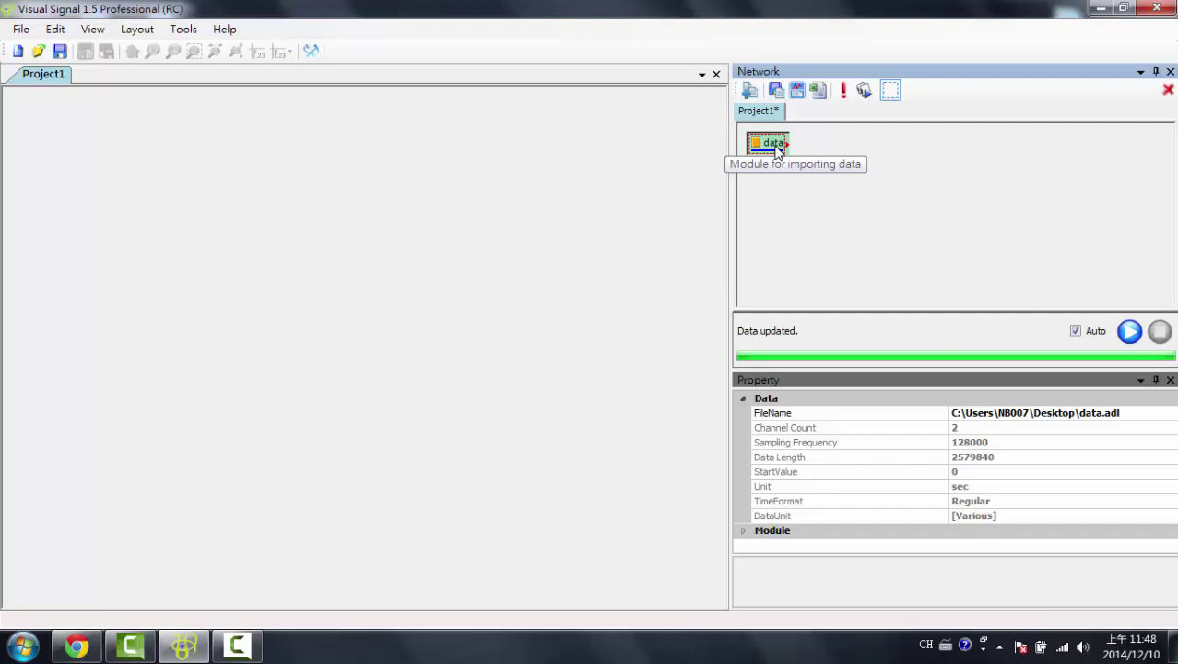
right_click(777, 152)
mouse_move(836, 233)
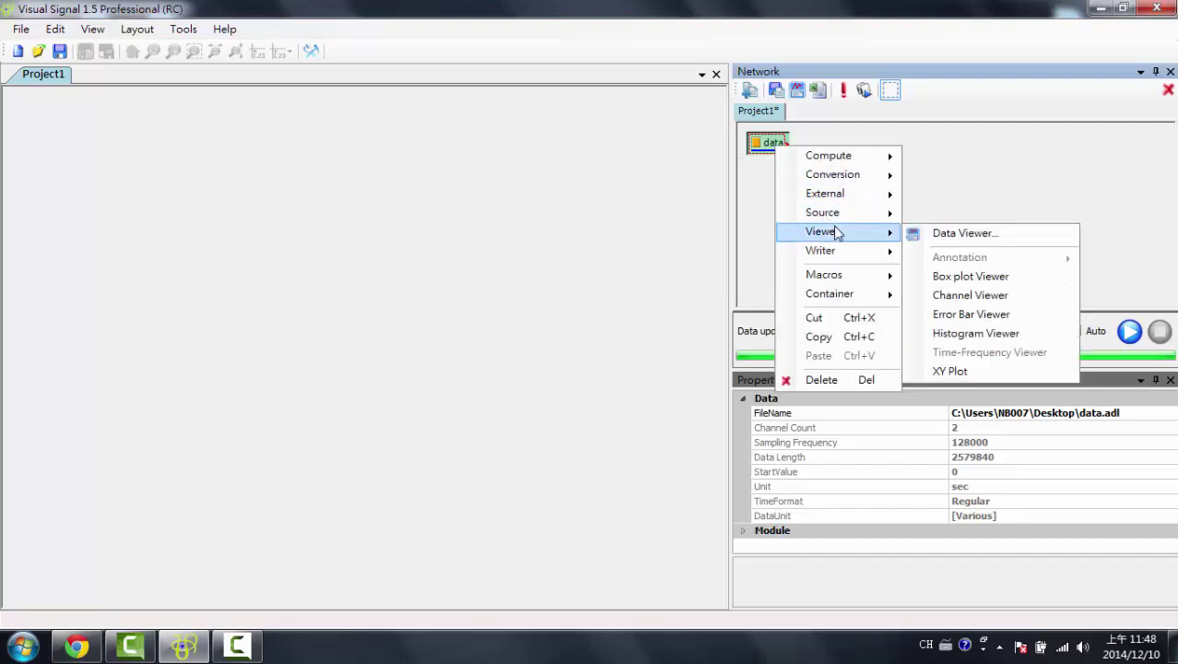
click(961, 297)
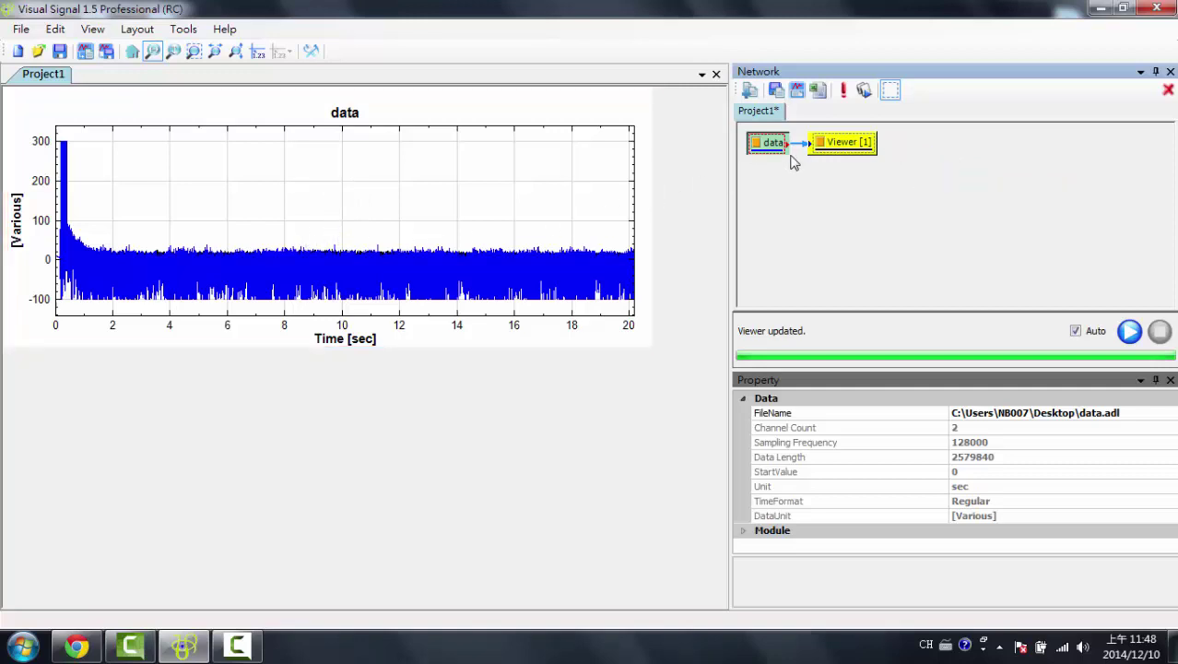
Move Viewer [1] to the right and wire the data output into it.
drag(837, 145, 783, 153)
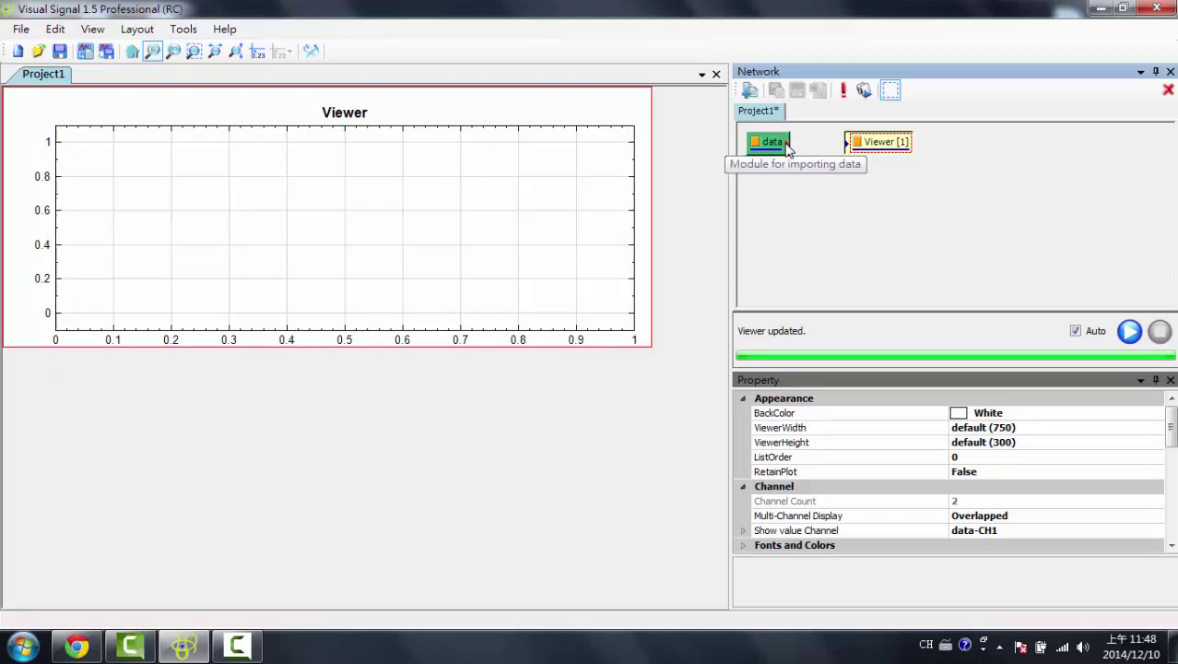
drag(787, 149, 847, 144)
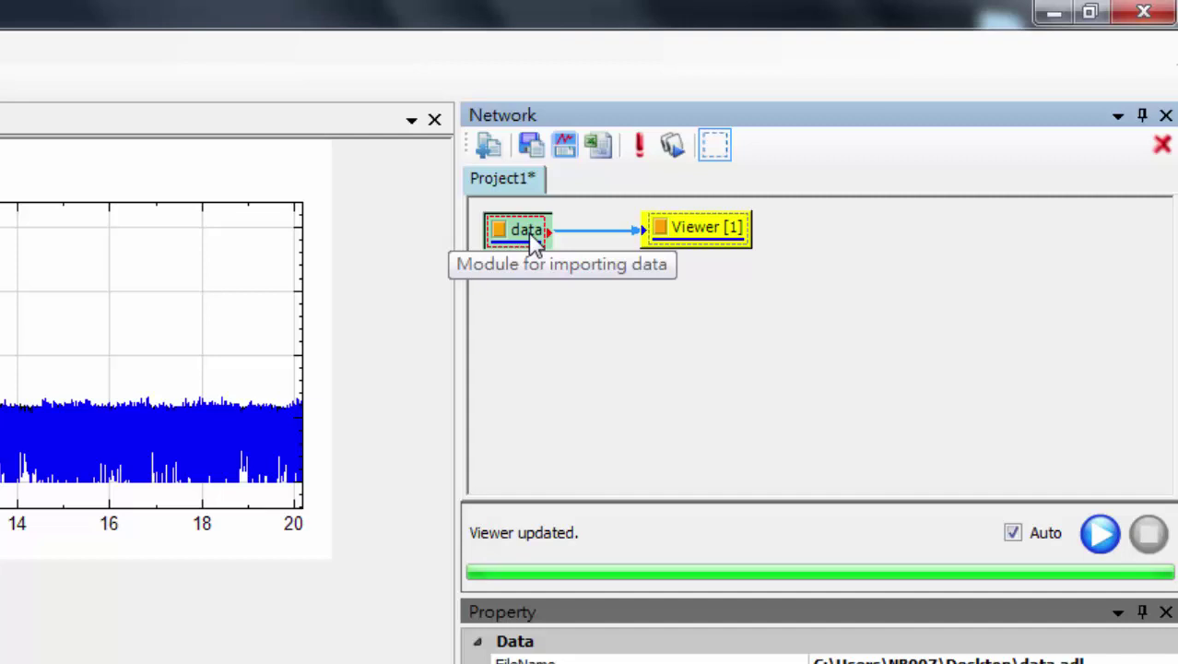
Add a Channel Switch module wired to the data module's output.
right_click(532, 238)
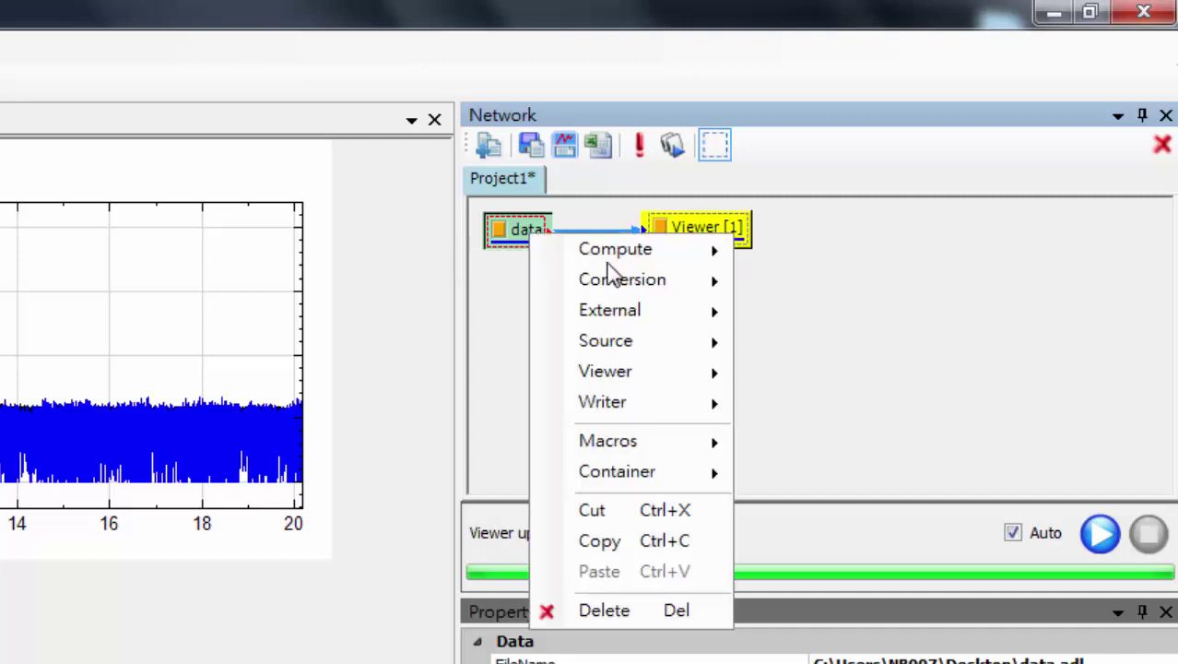
mouse_move(628, 264)
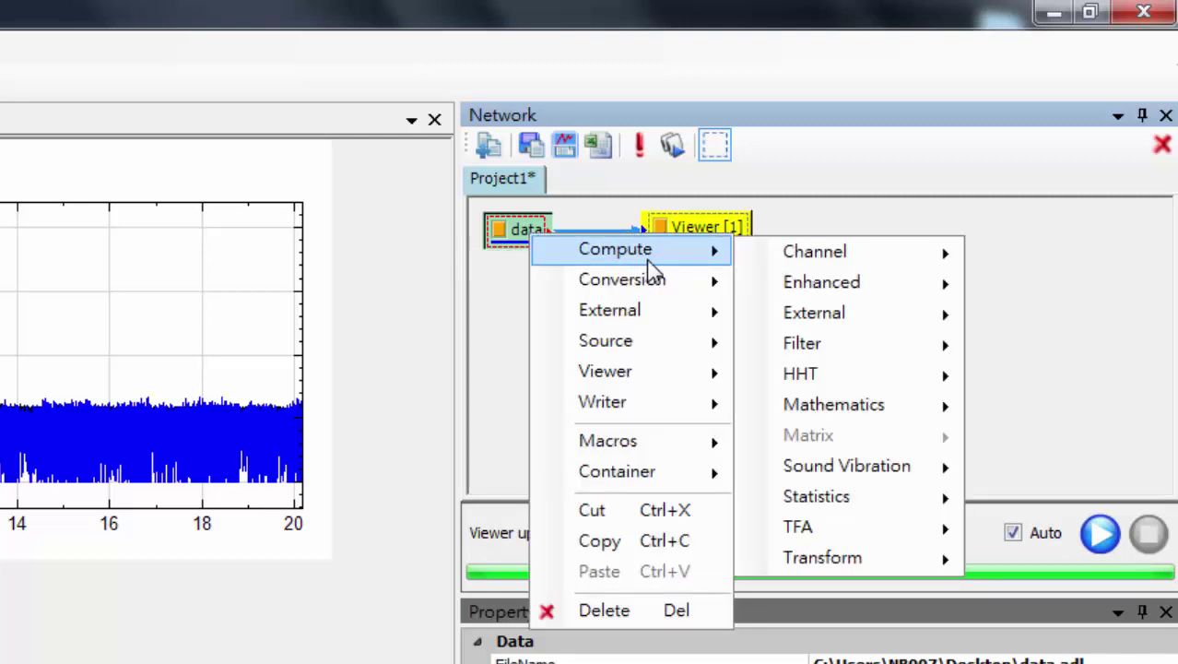
mouse_move(774, 246)
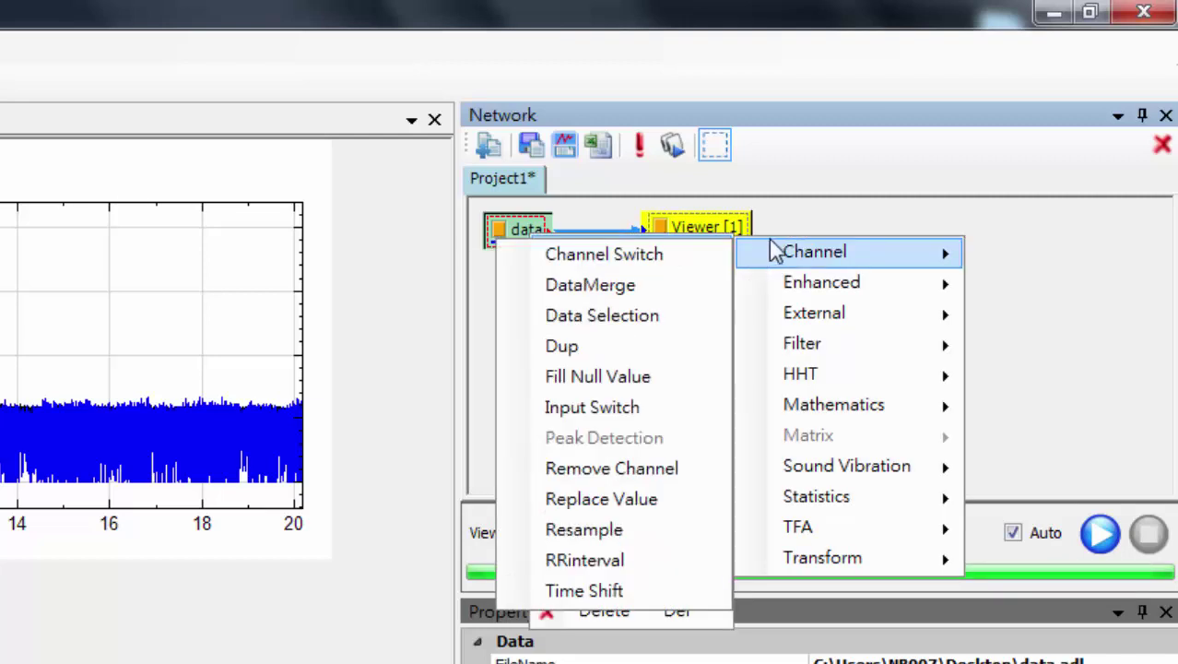
click(671, 263)
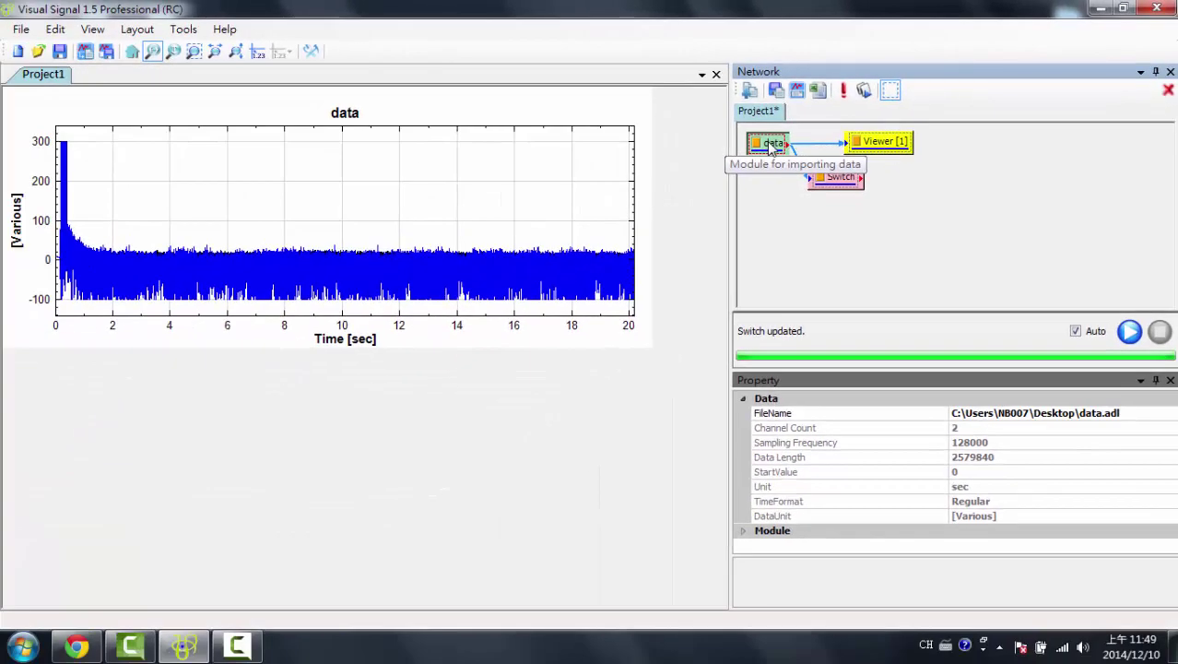
Inspect the Switch, Viewer [1] and data properties, ending on the Switch's 1:AI0 [Pa] channel.
click(846, 187)
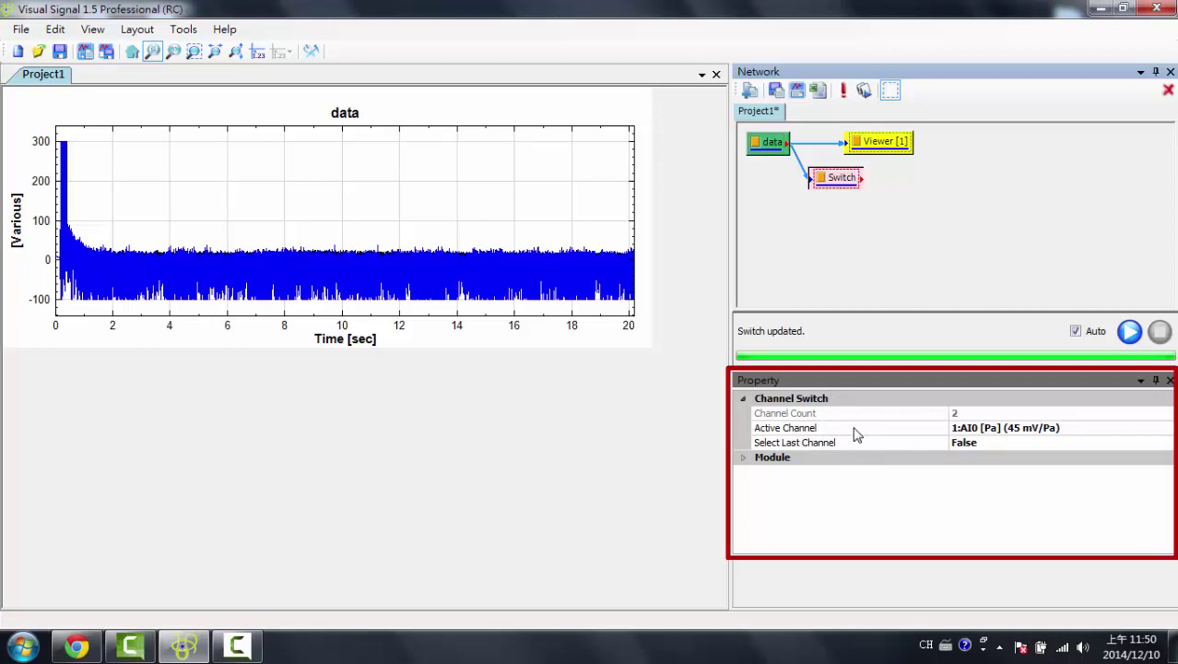
click(882, 145)
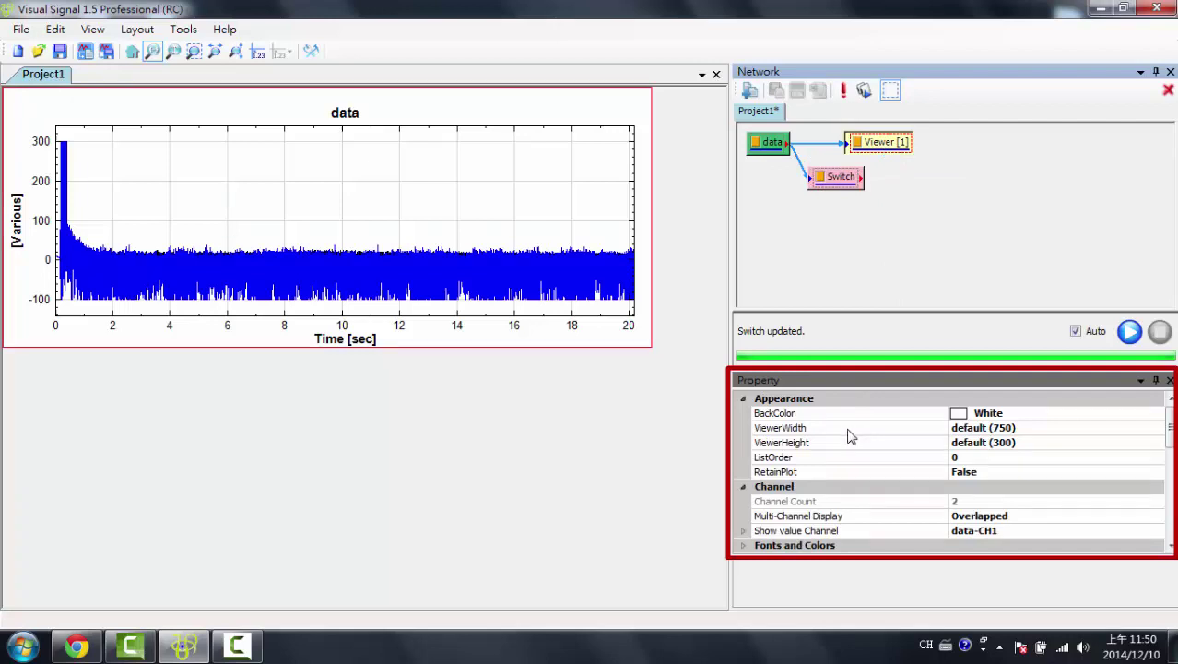
click(773, 150)
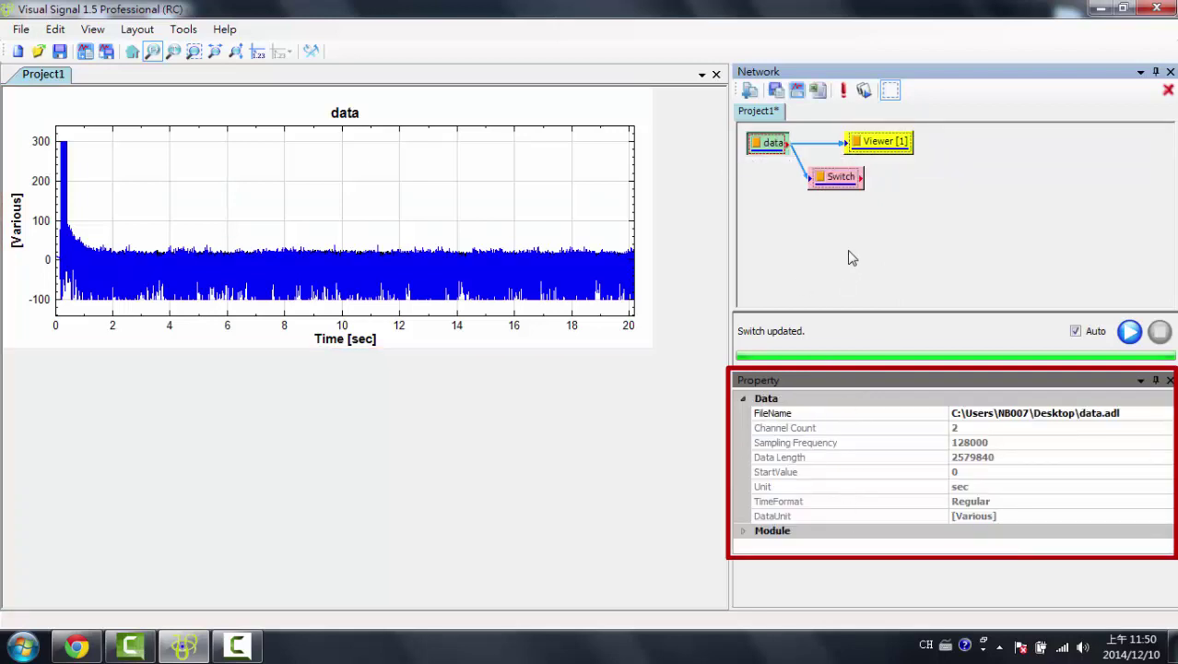
click(840, 180)
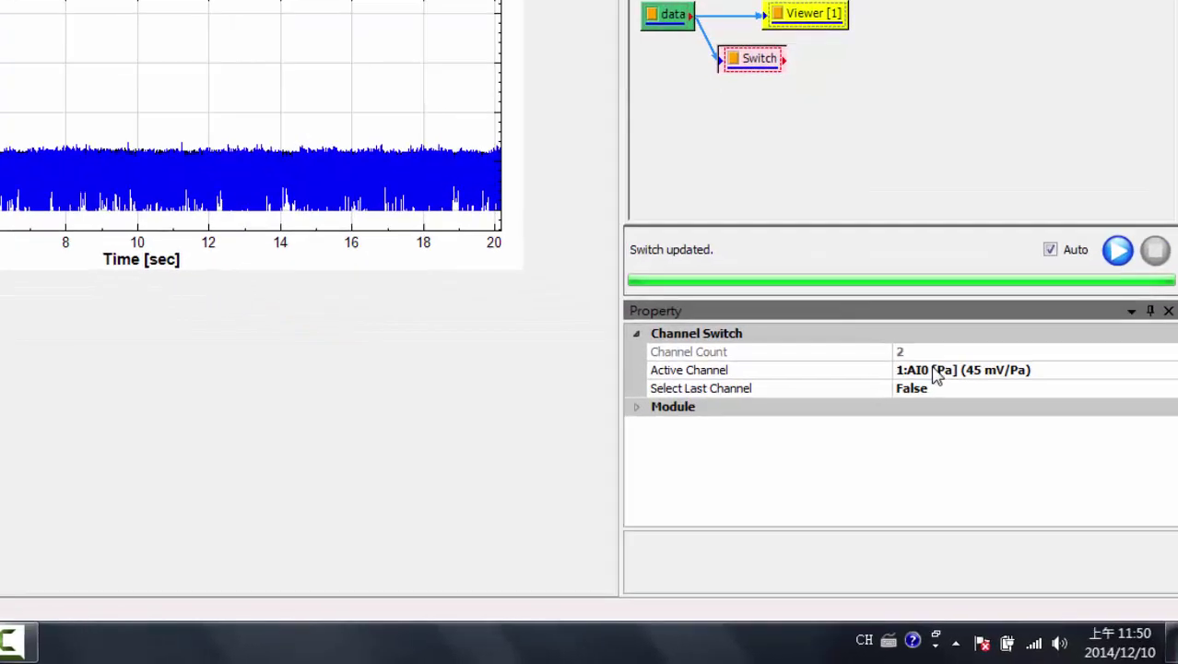
Set the Switch's Active Channel to 2:AI1 [g] (100 mV/g).
click(984, 427)
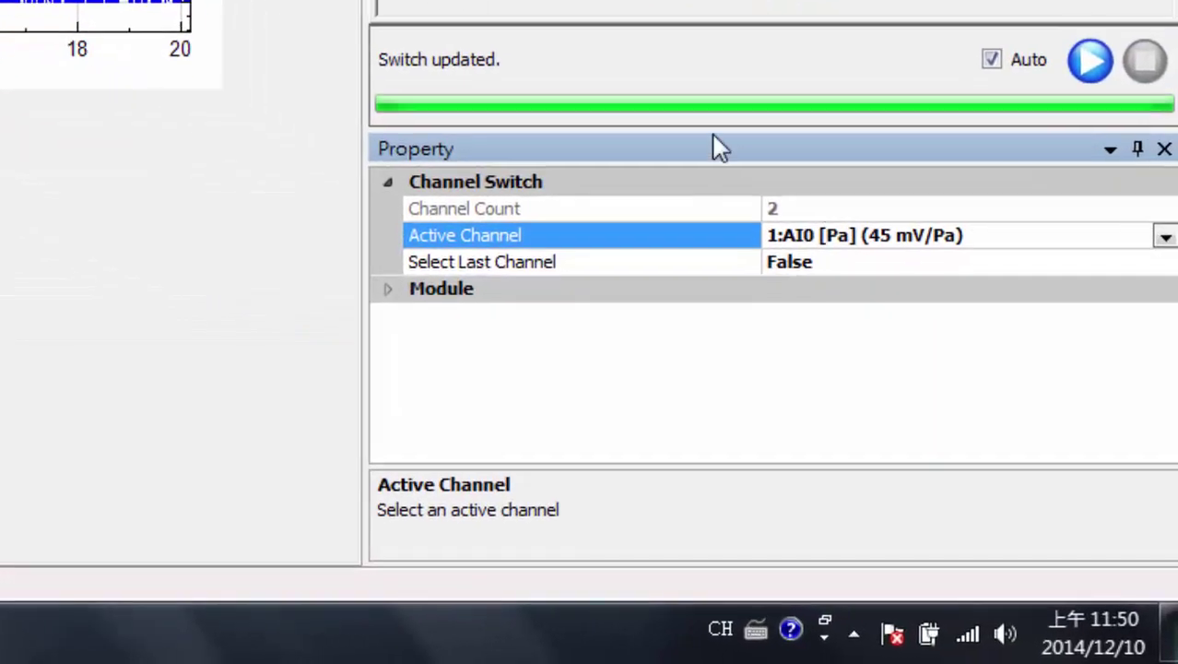
click(827, 235)
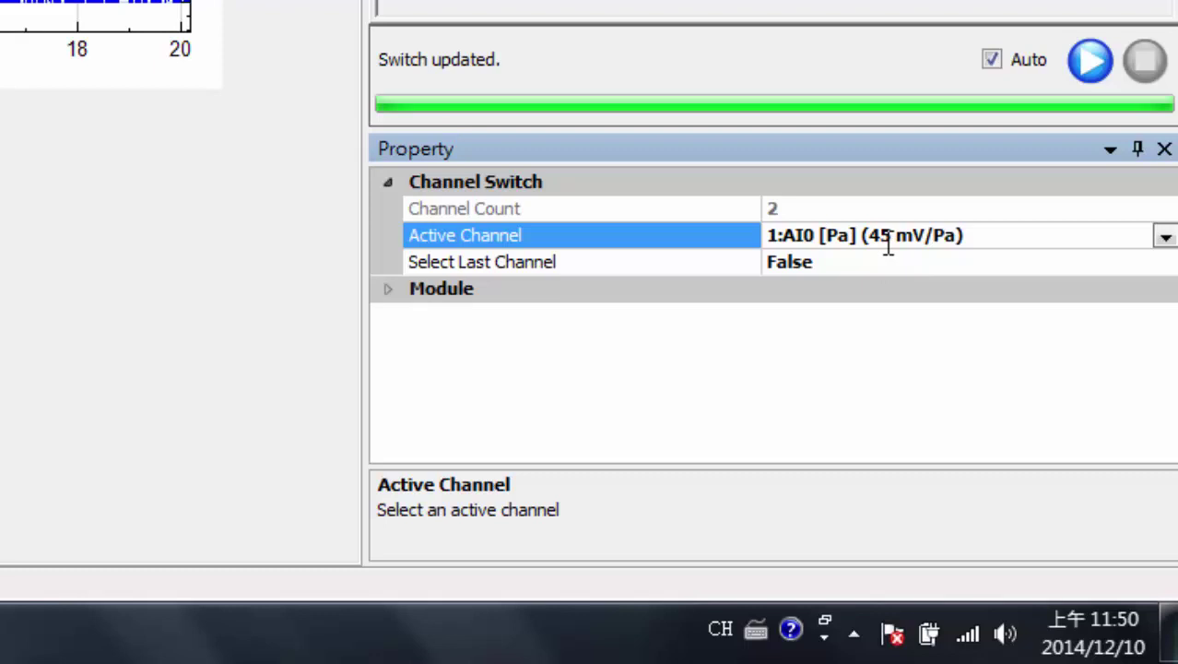
click(1165, 239)
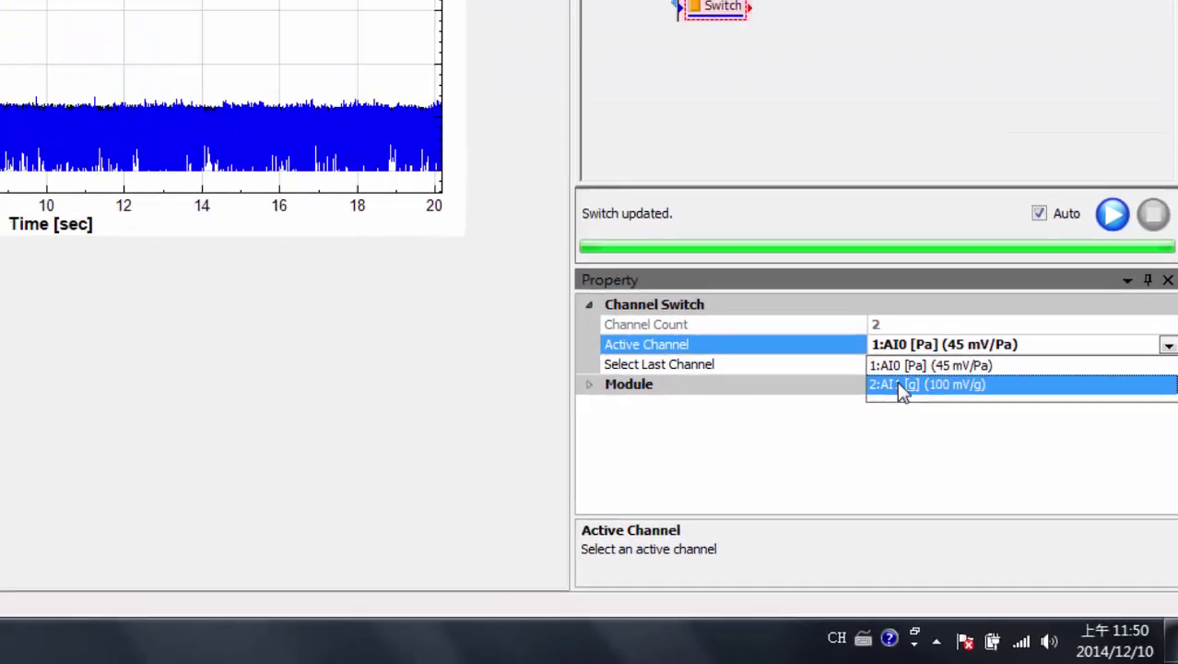
click(804, 292)
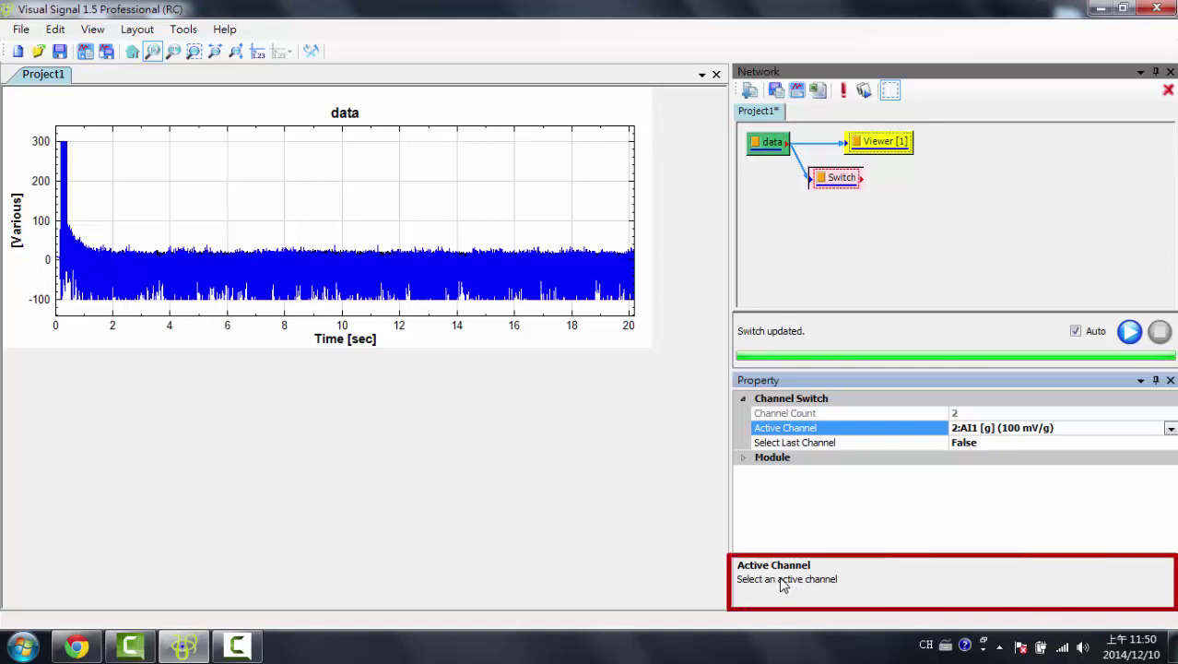
Check the Select Last Channel option, leaving it False, and reopen the Active Channel list.
click(805, 446)
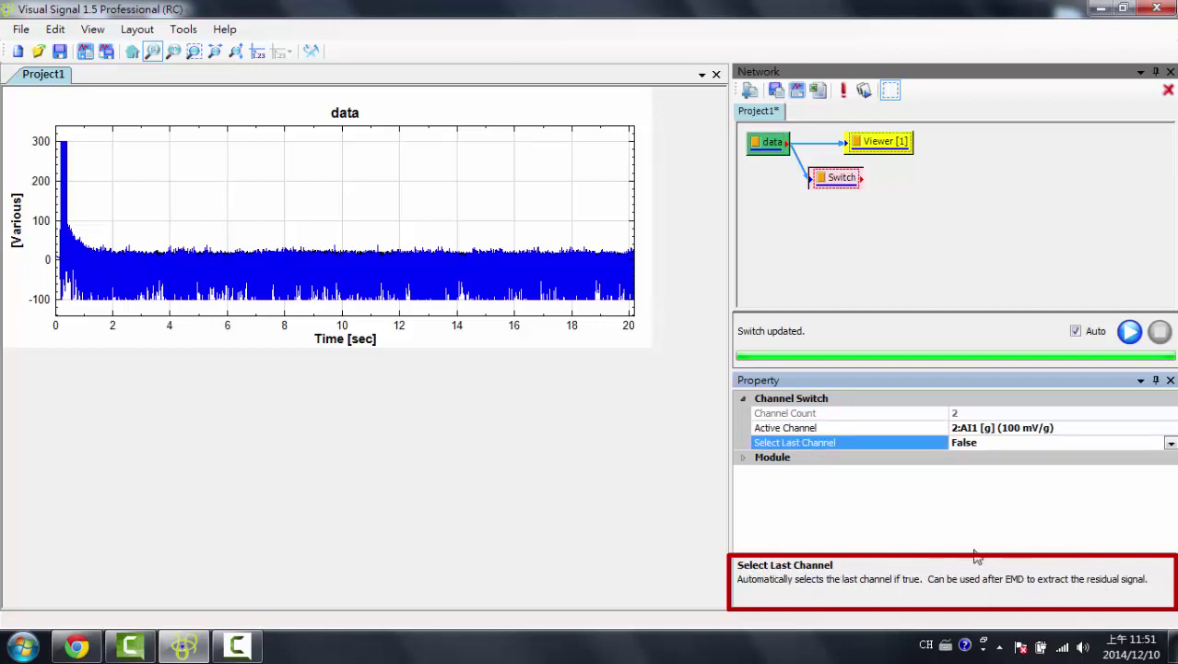
click(844, 429)
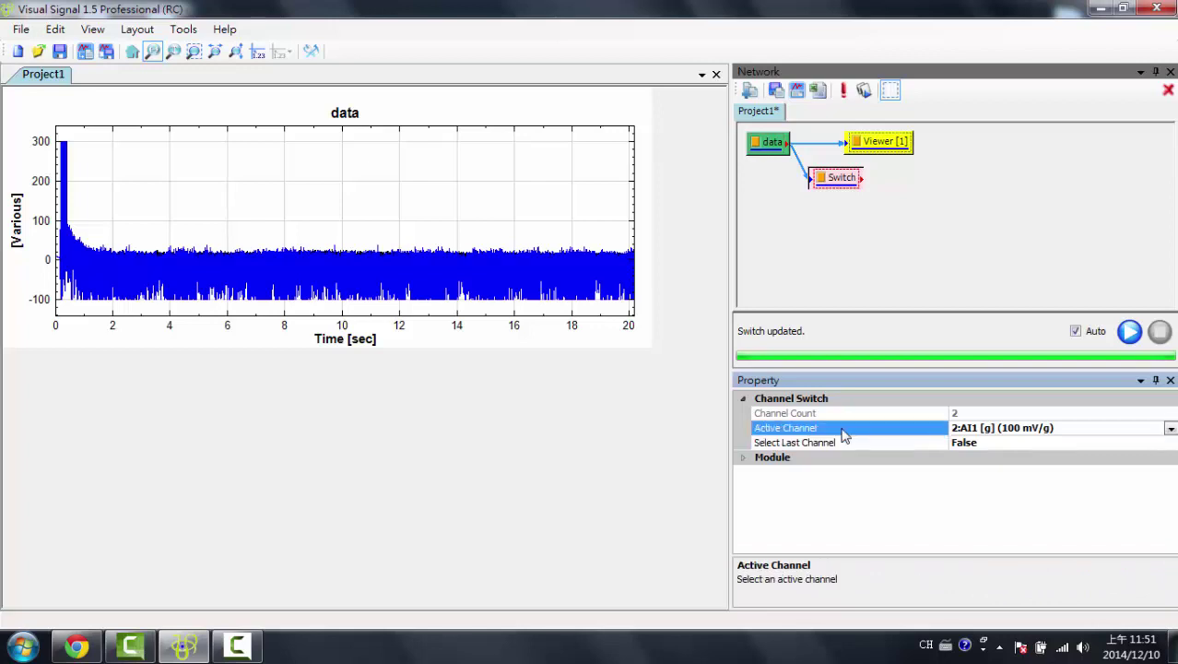
click(1170, 429)
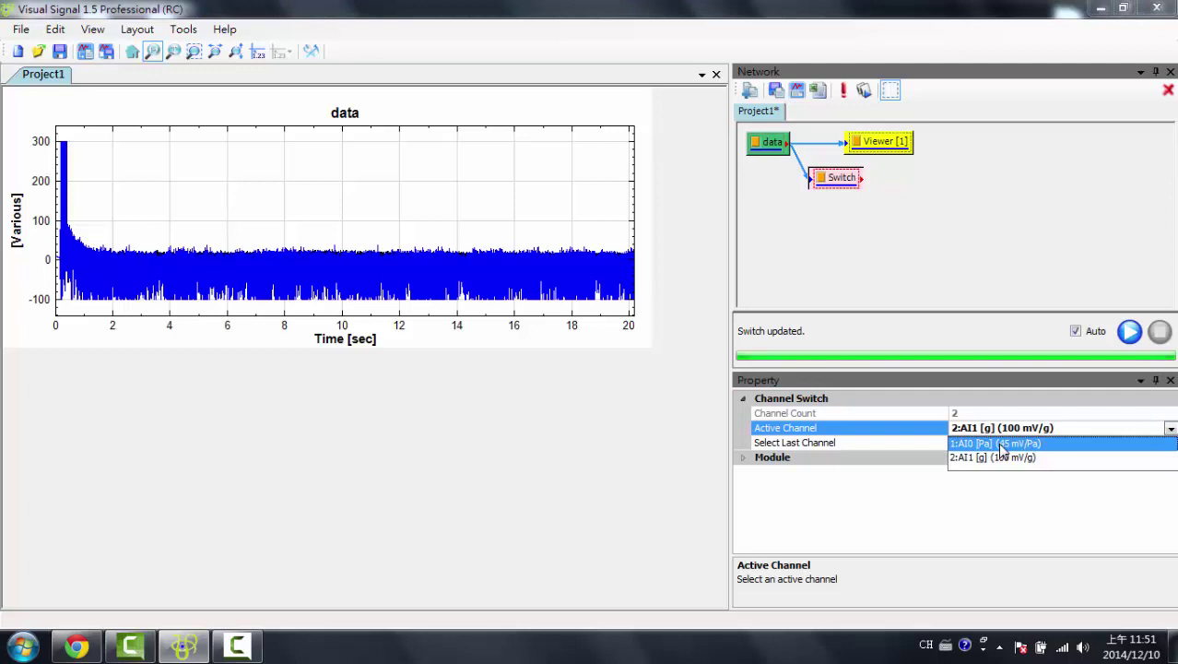
Return the Switch to 1:AI0 [Pa] and attach a Channel Viewer to its output.
click(998, 443)
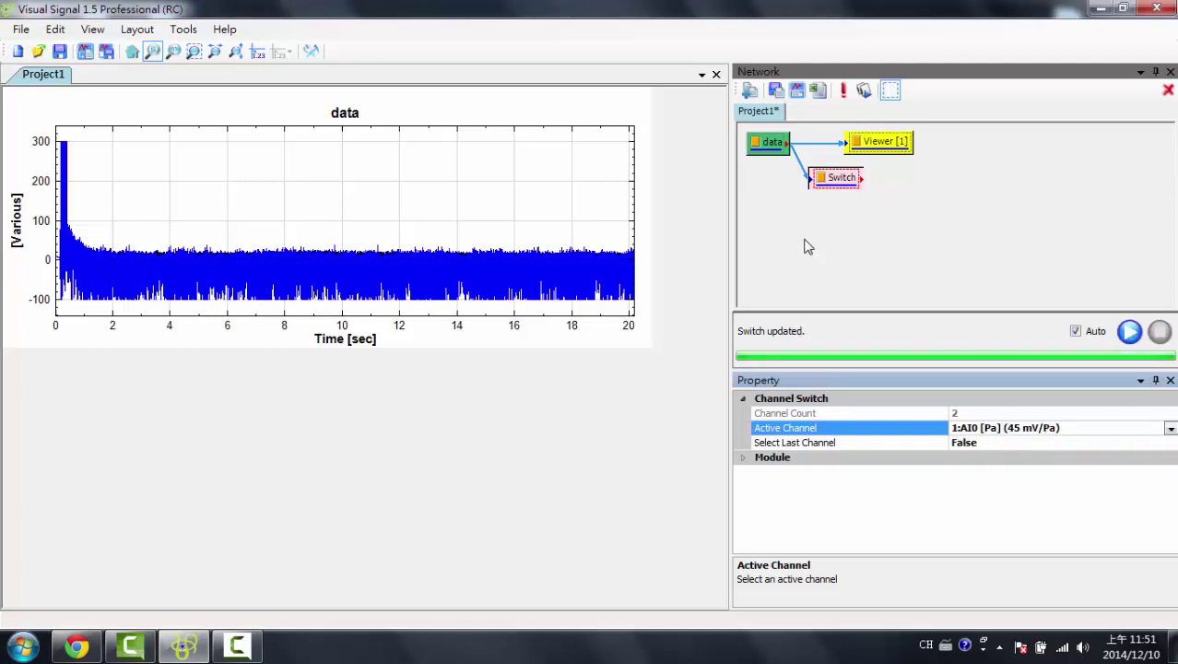
drag(847, 187, 876, 189)
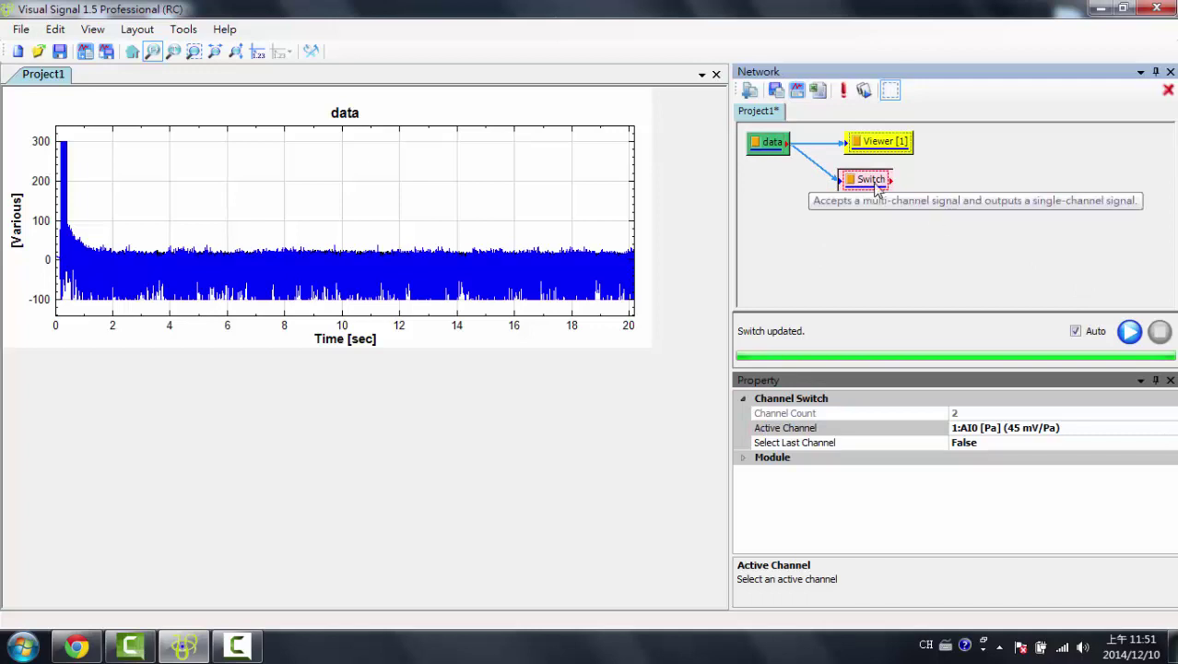
right_click(876, 188)
mouse_move(972, 268)
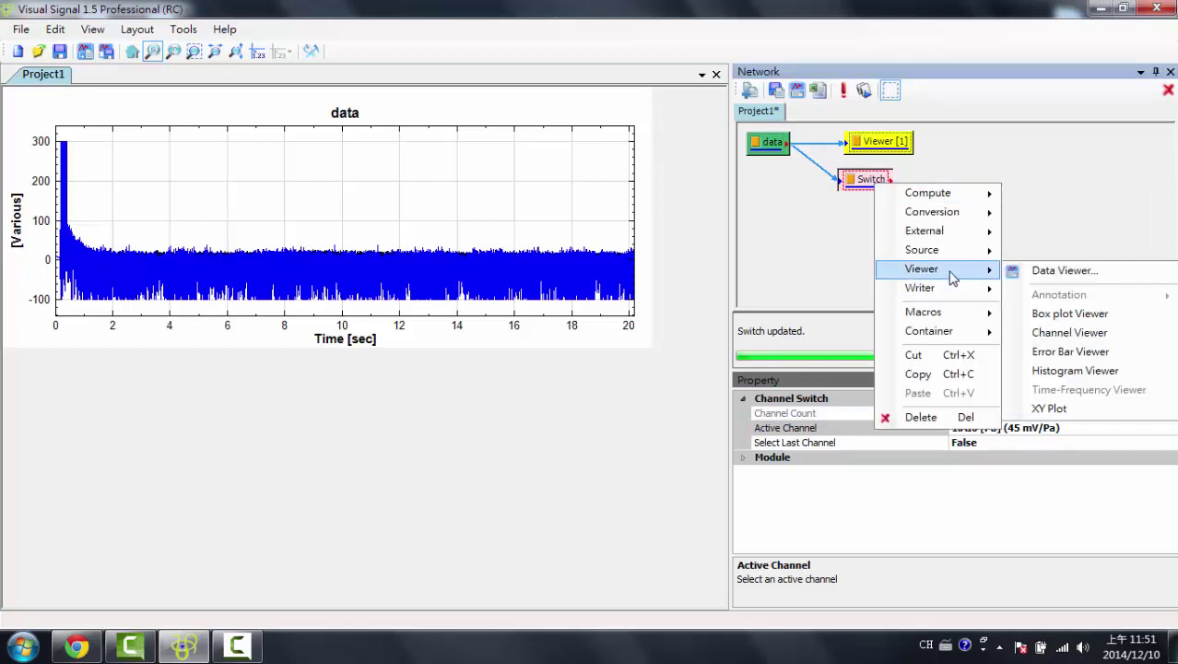
click(1055, 332)
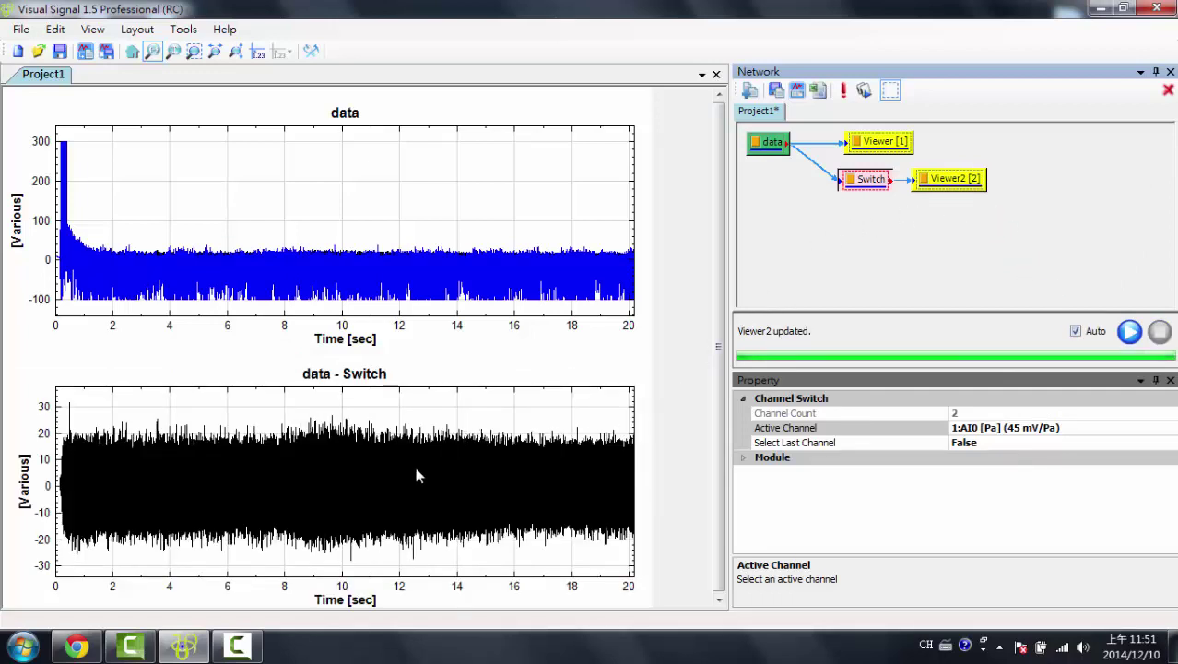
drag(386, 472, 245, 468)
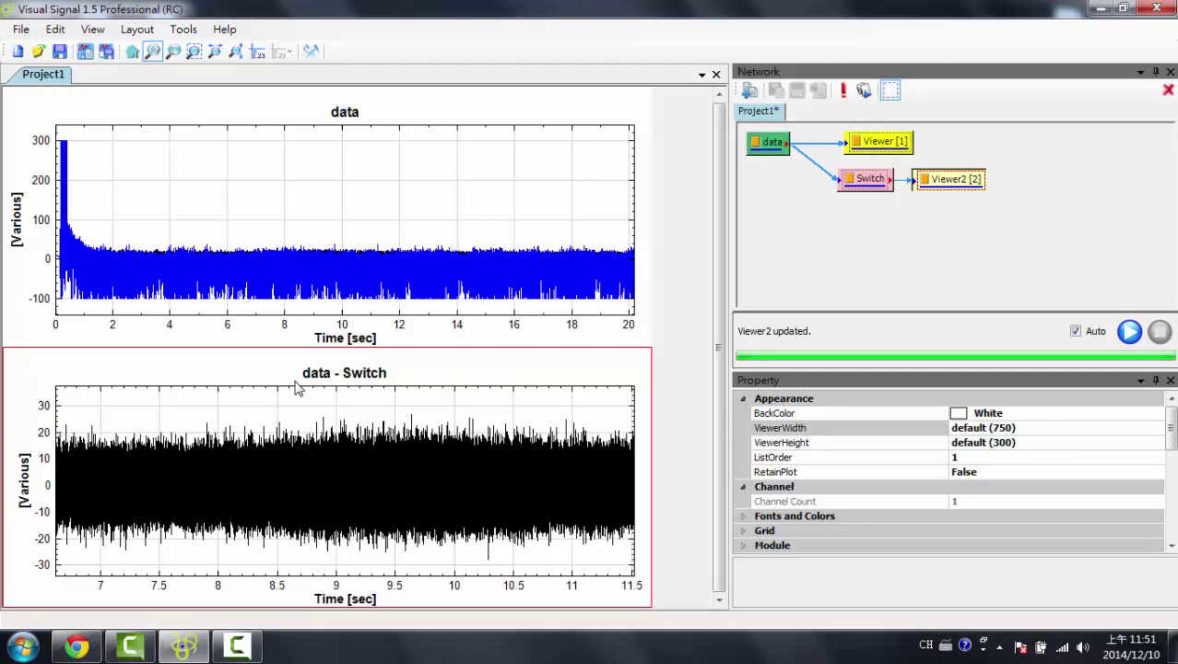
right_click(204, 471)
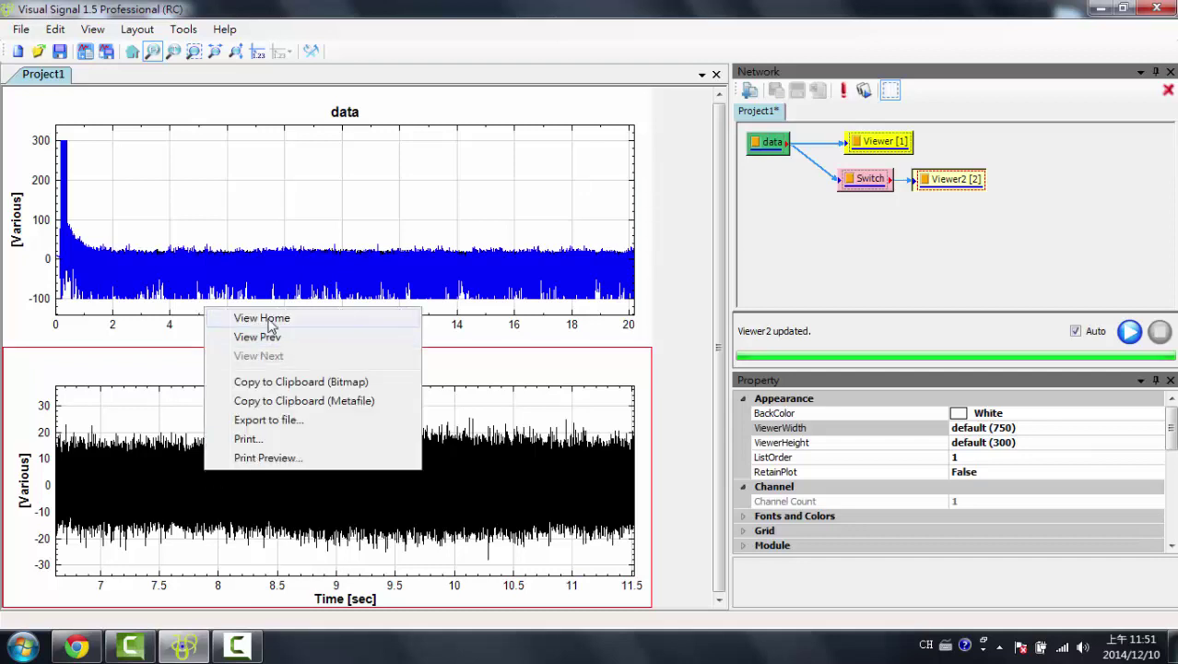
click(270, 322)
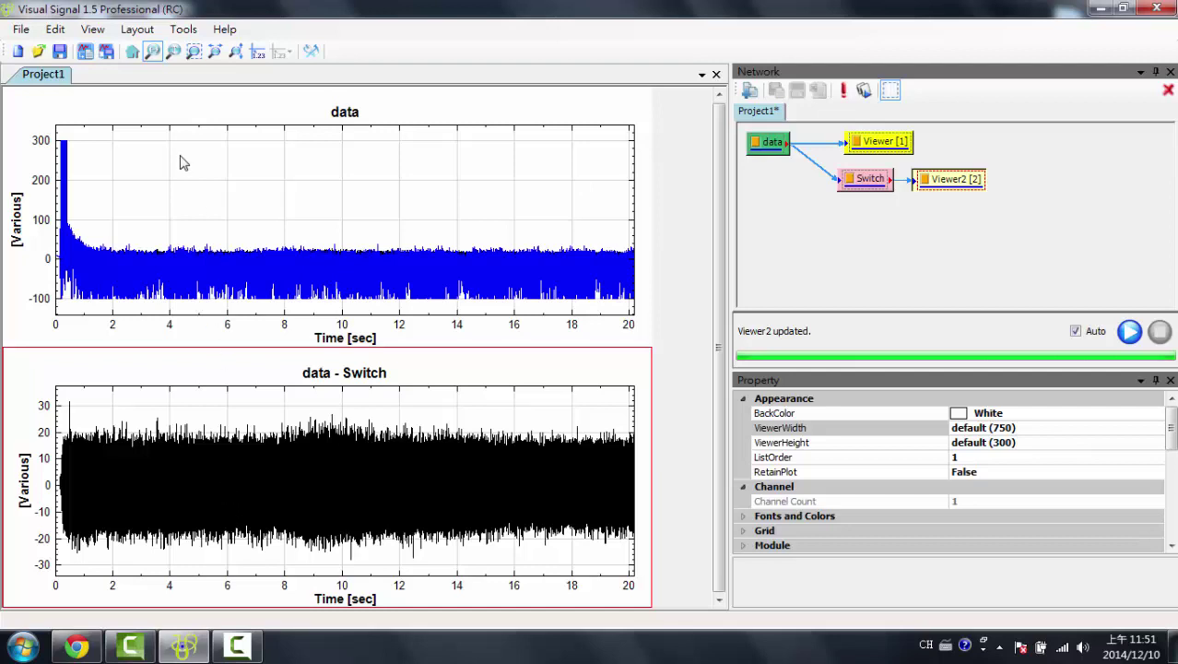
click(154, 53)
drag(225, 513, 405, 505)
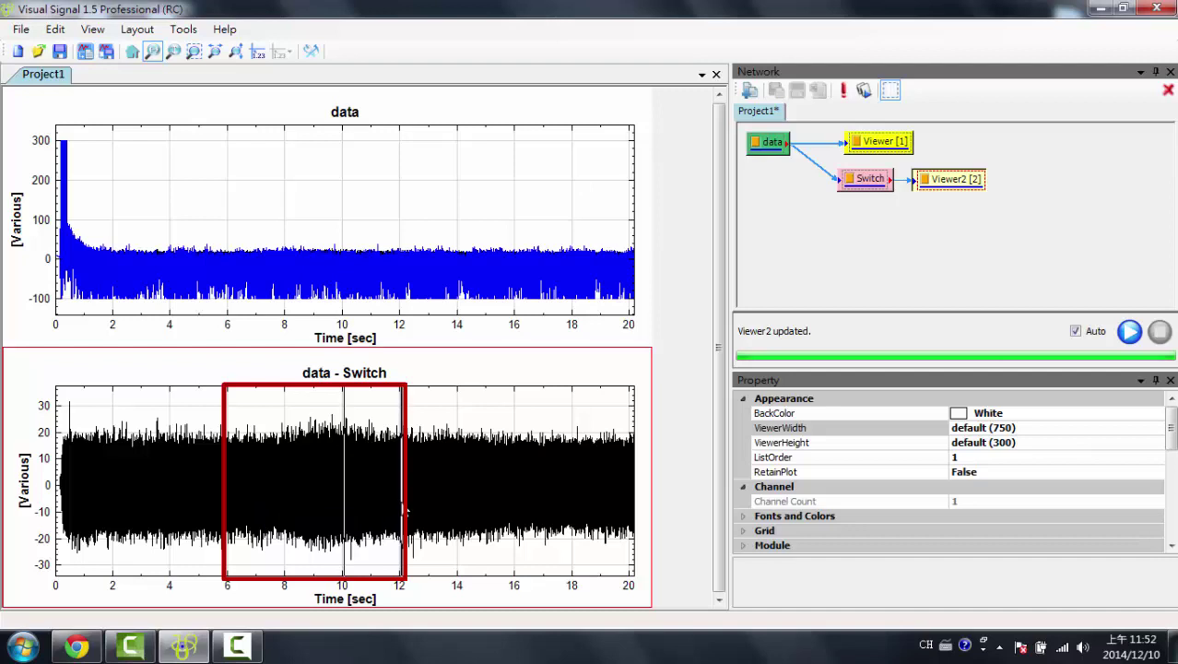
drag(405, 510, 402, 509)
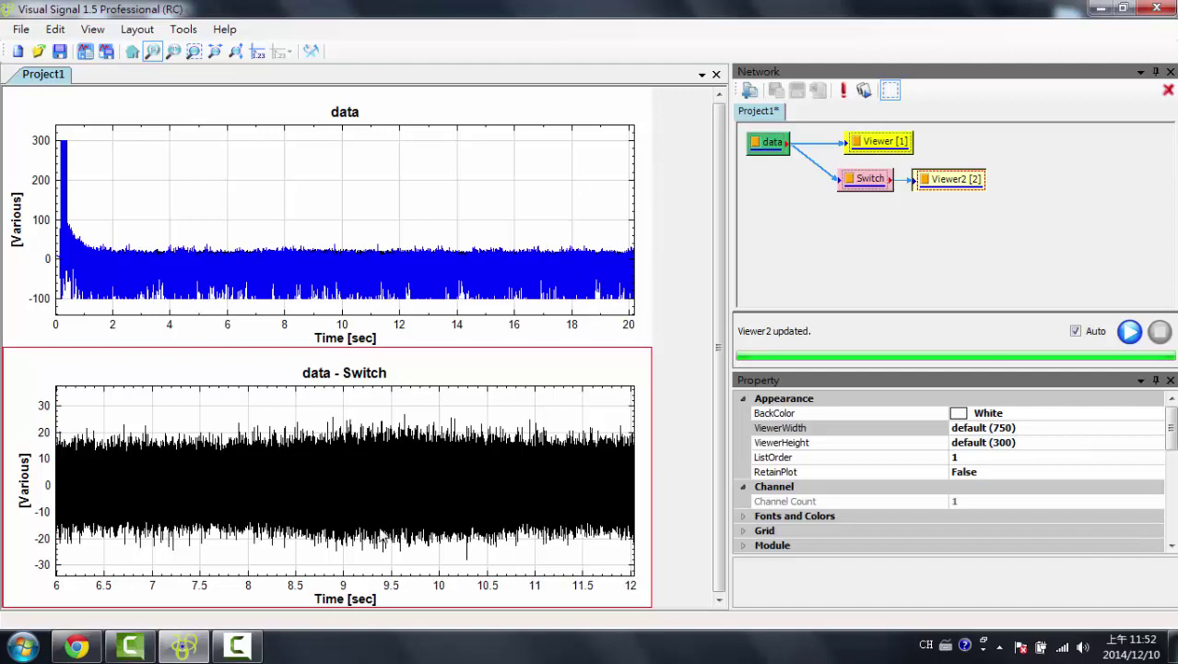
click(250, 565)
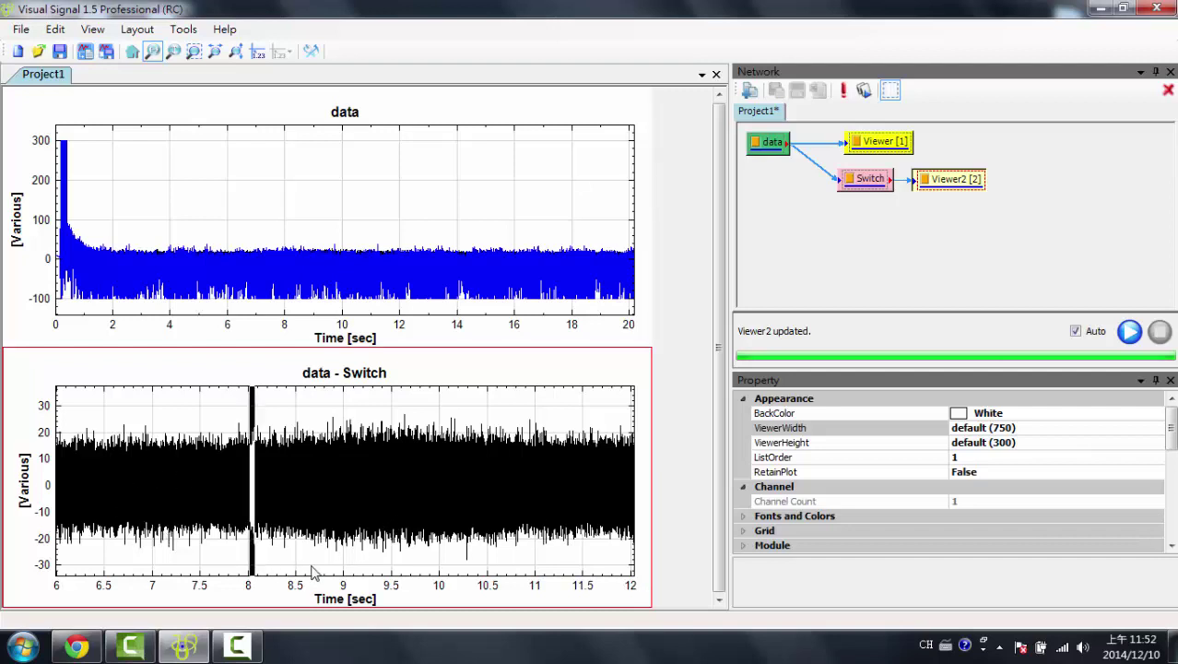
click(398, 575)
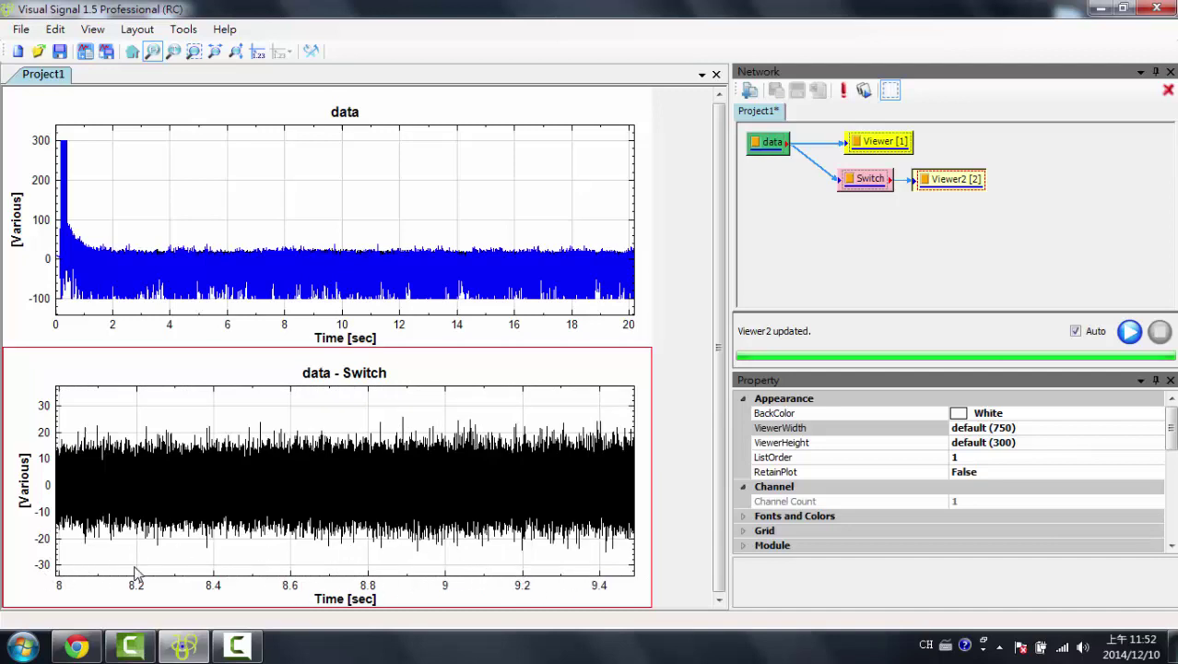
right_click(323, 477)
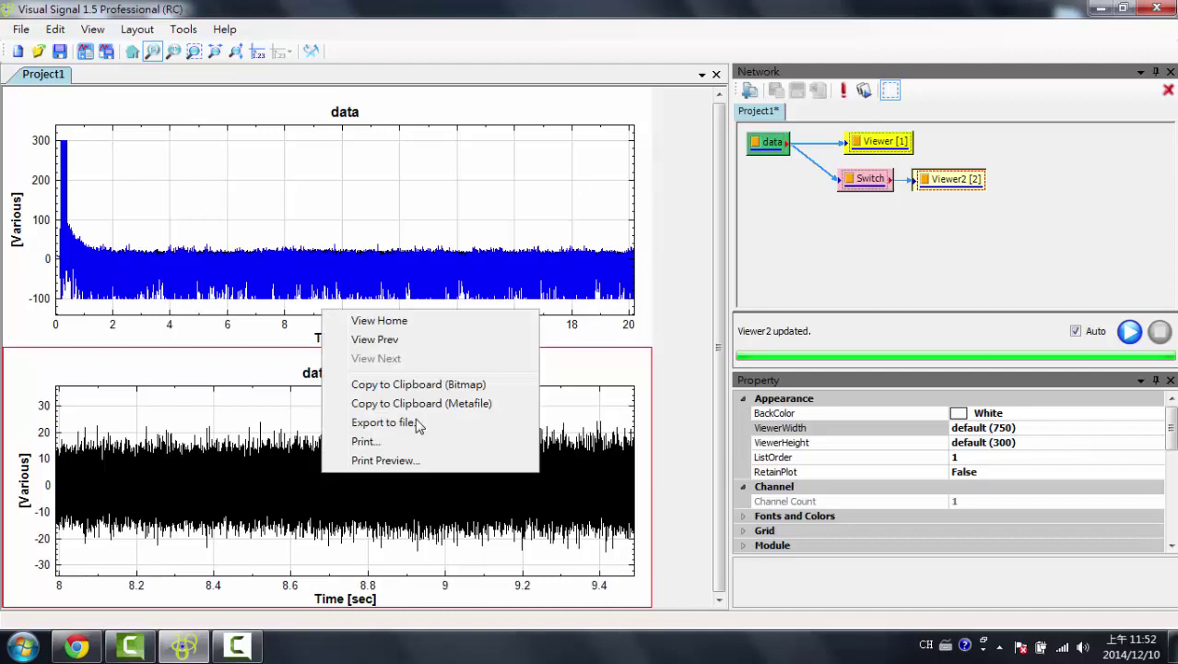
click(402, 322)
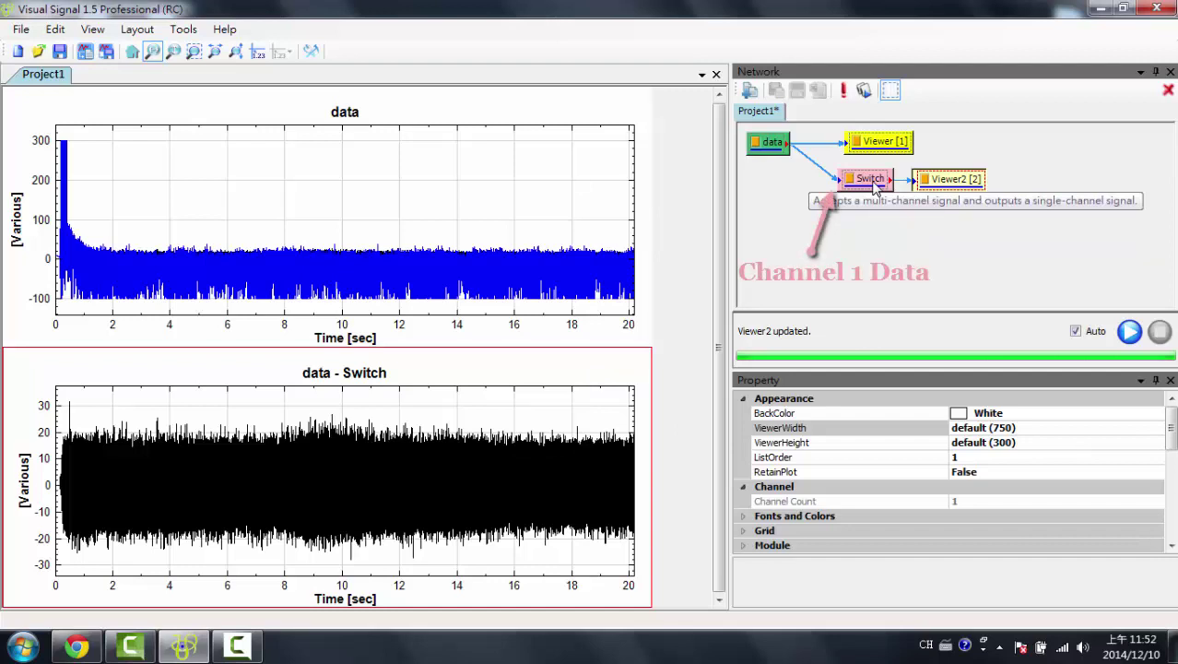
Add a Fourier Transform (FFT) node after the Switch node from Compute > Transform.
right_click(871, 182)
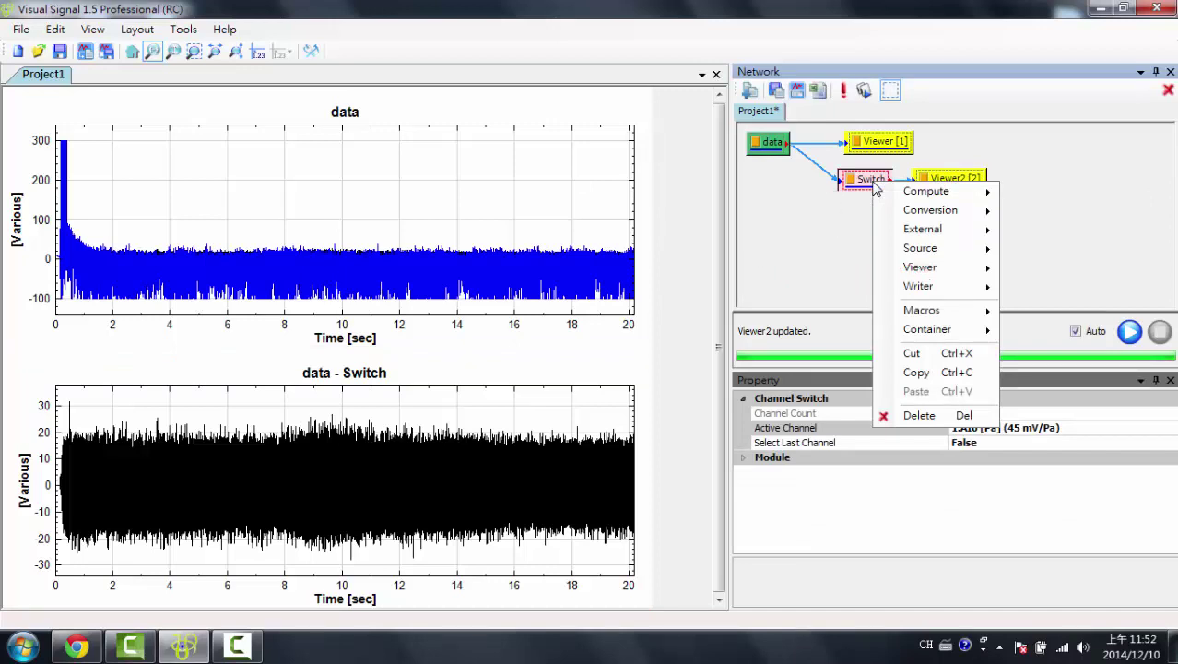
mouse_move(903, 197)
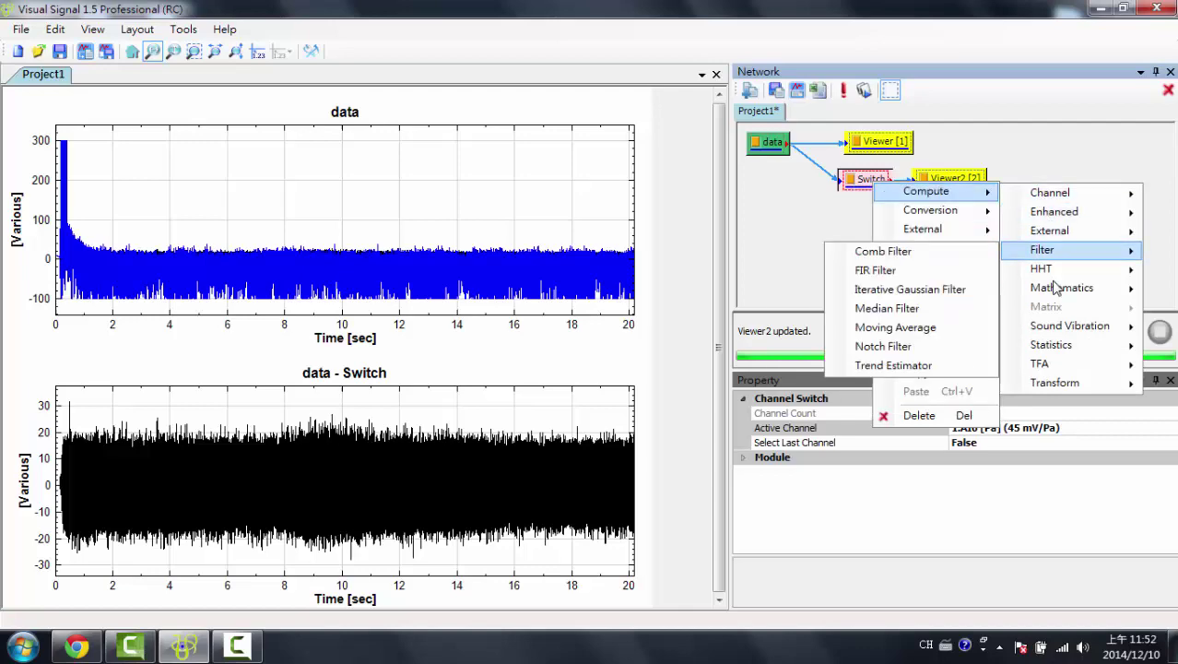
mouse_move(1054, 387)
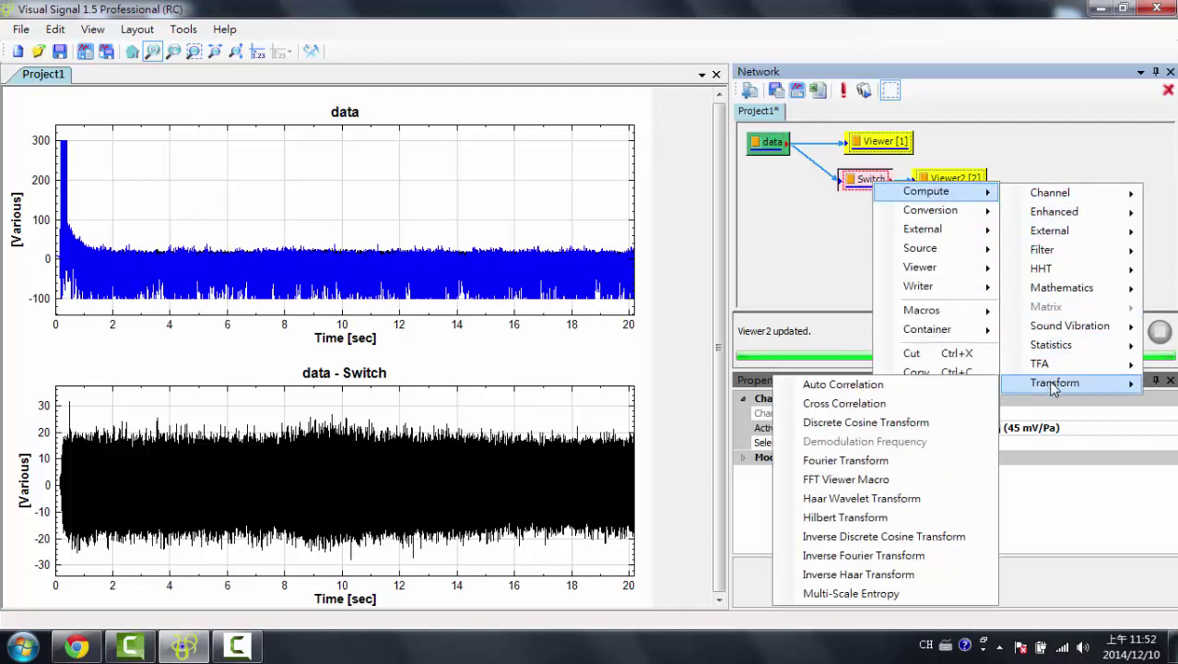
click(873, 463)
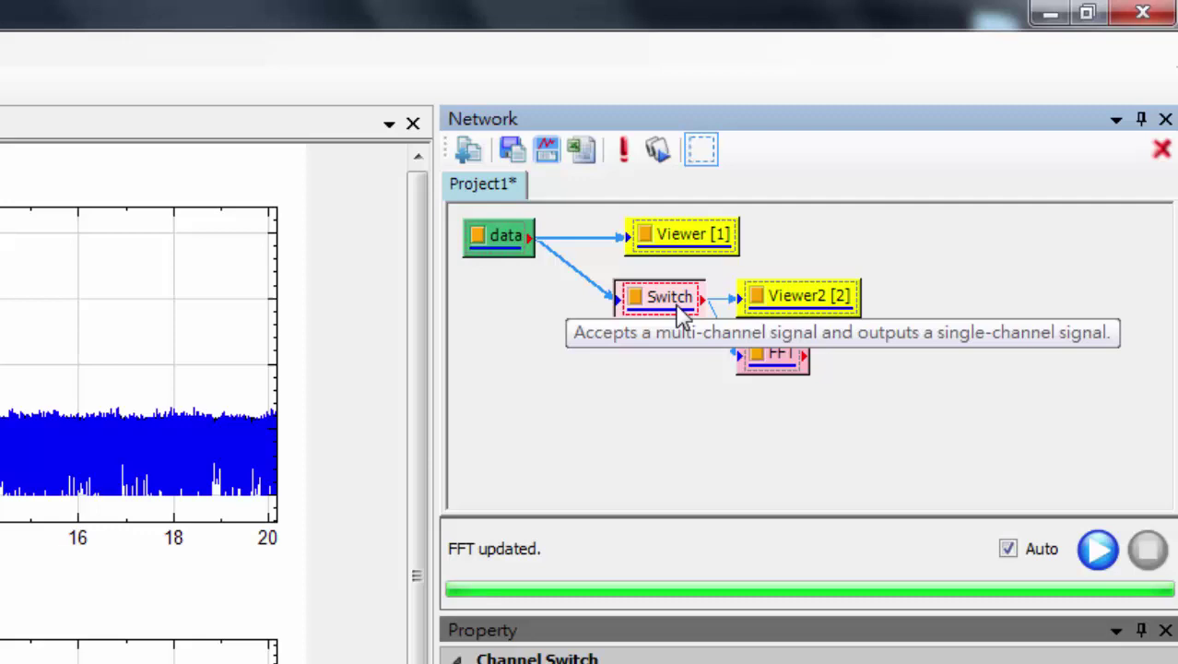
Wire the Switch node's output port into the FFT node's input and select FFT.
click(734, 358)
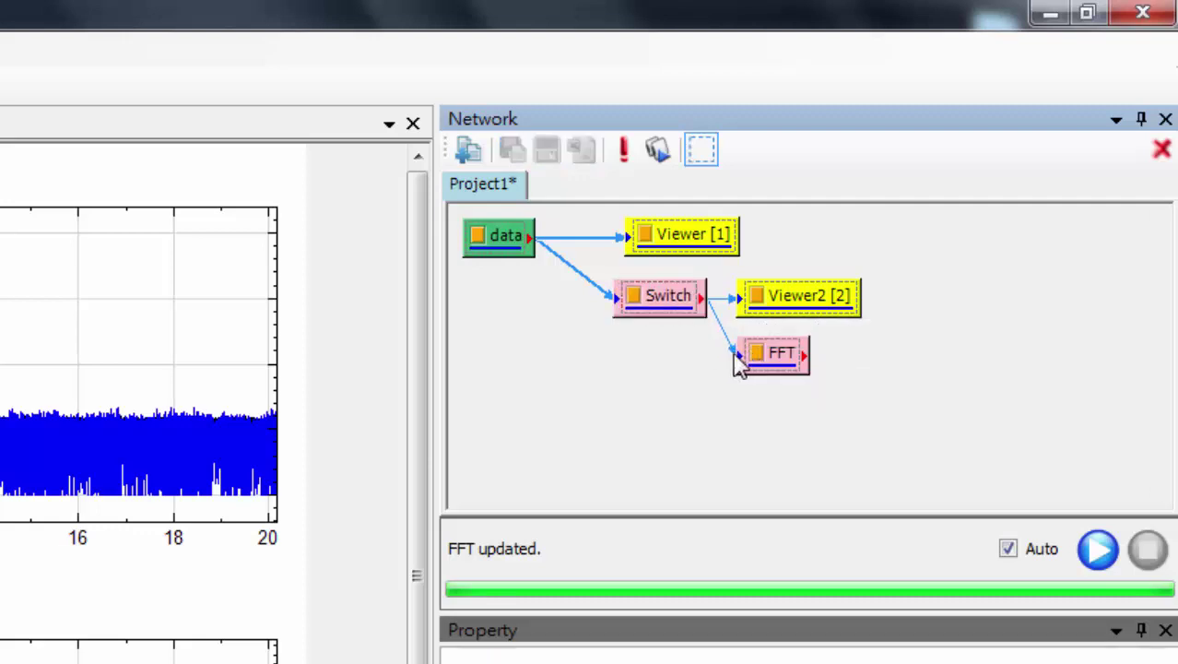
click(699, 304)
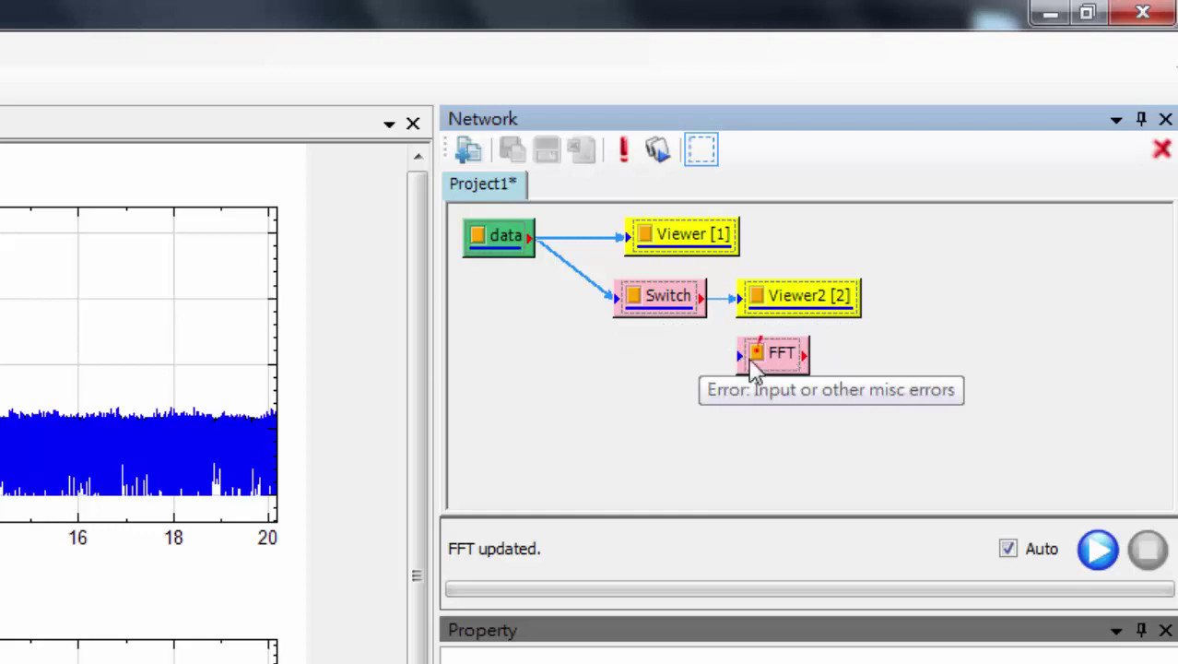
drag(707, 307, 748, 376)
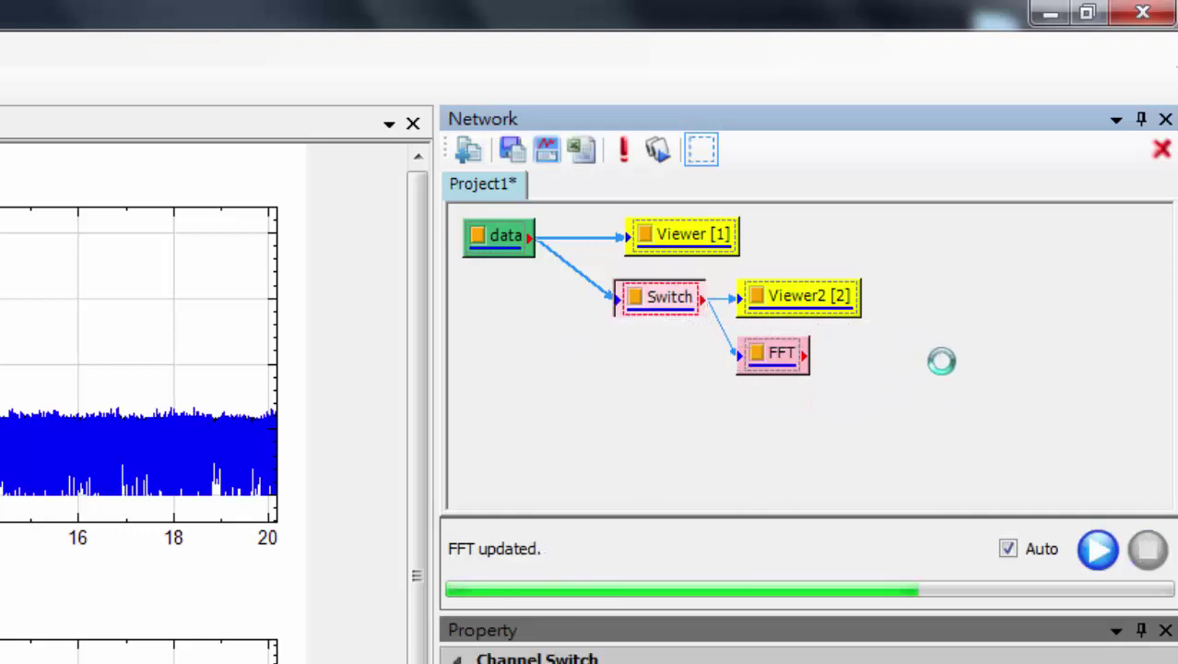
click(791, 368)
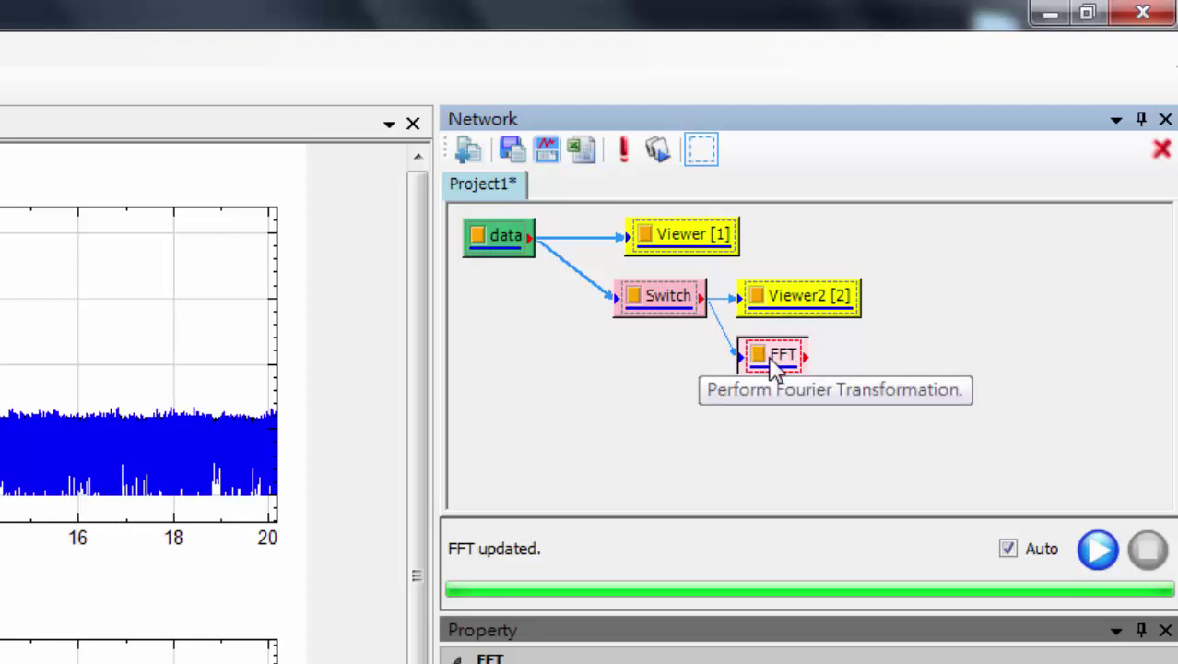
Attach a Channel Viewer (Viewer3) to FFT to plot the 'data - Switch - FFT' spectrum.
right_click(774, 367)
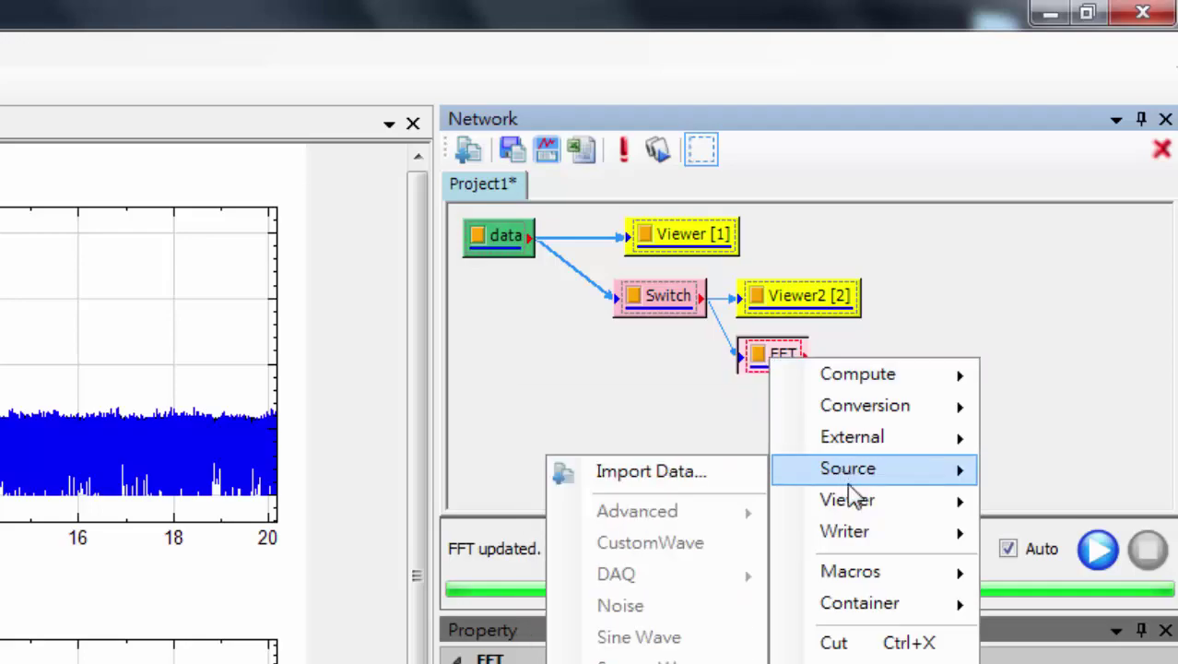
mouse_move(855, 500)
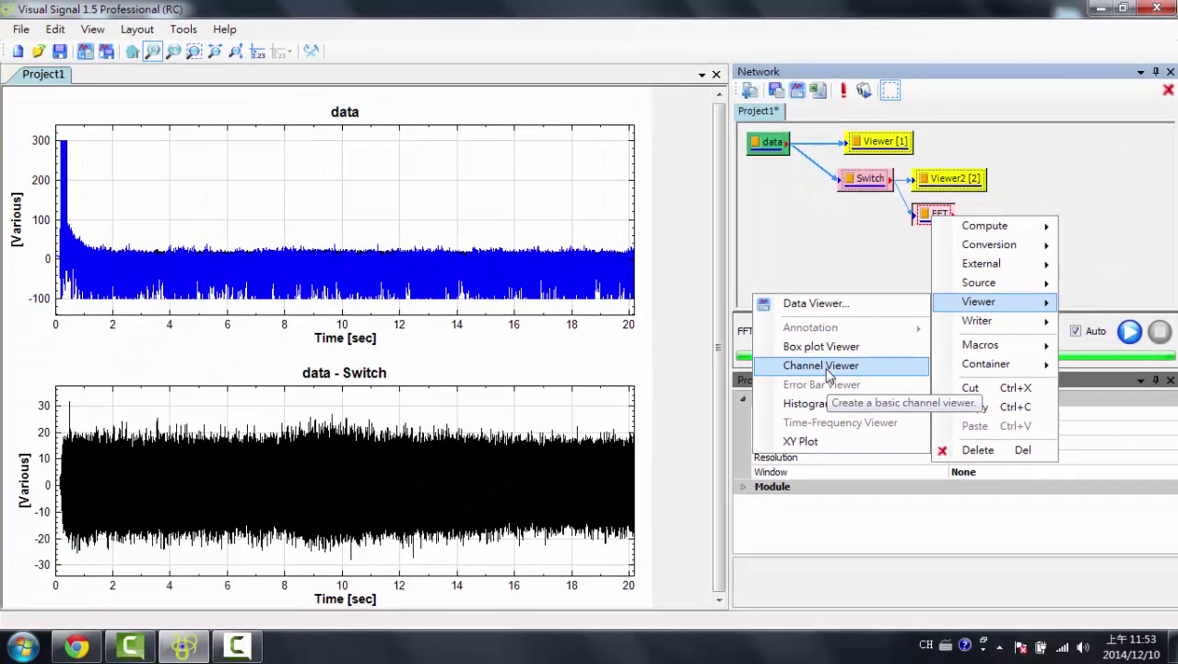
click(742, 454)
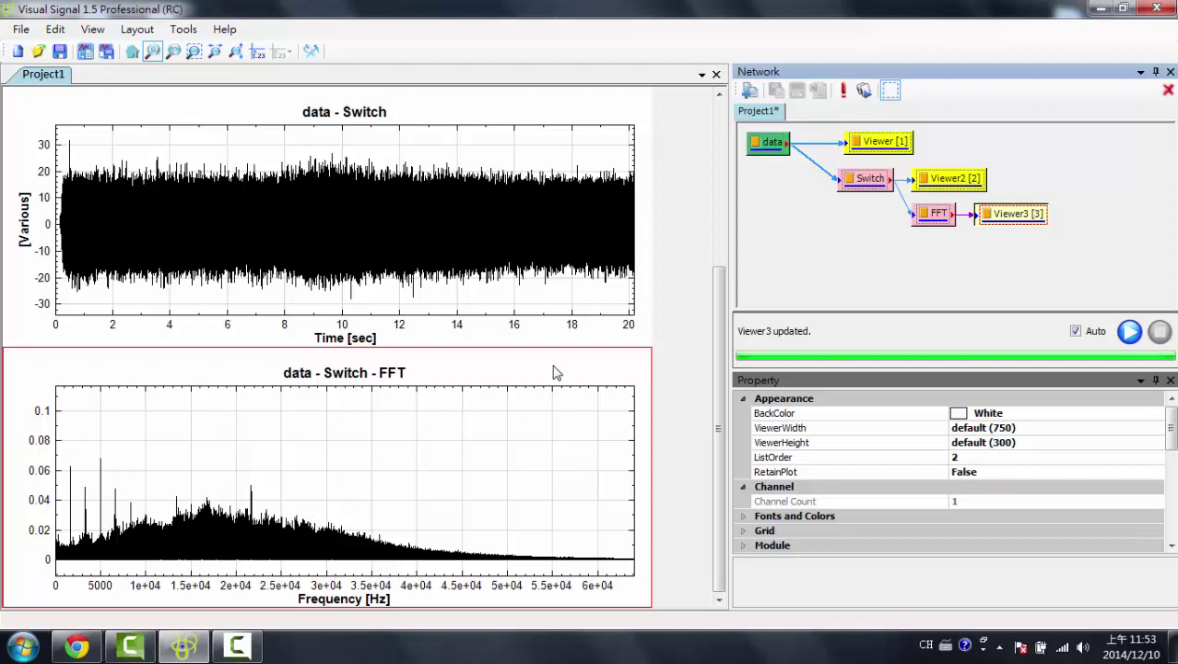
Review the FFT node's Min, Max and Window properties, leaving Window at None.
click(940, 218)
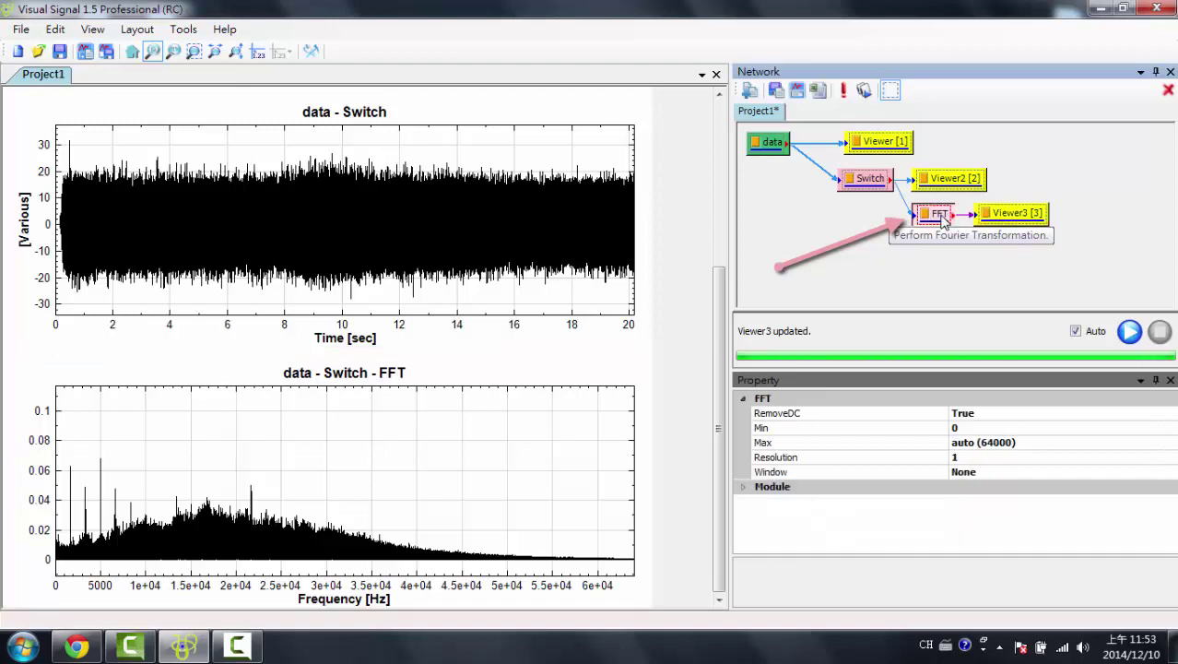
click(970, 429)
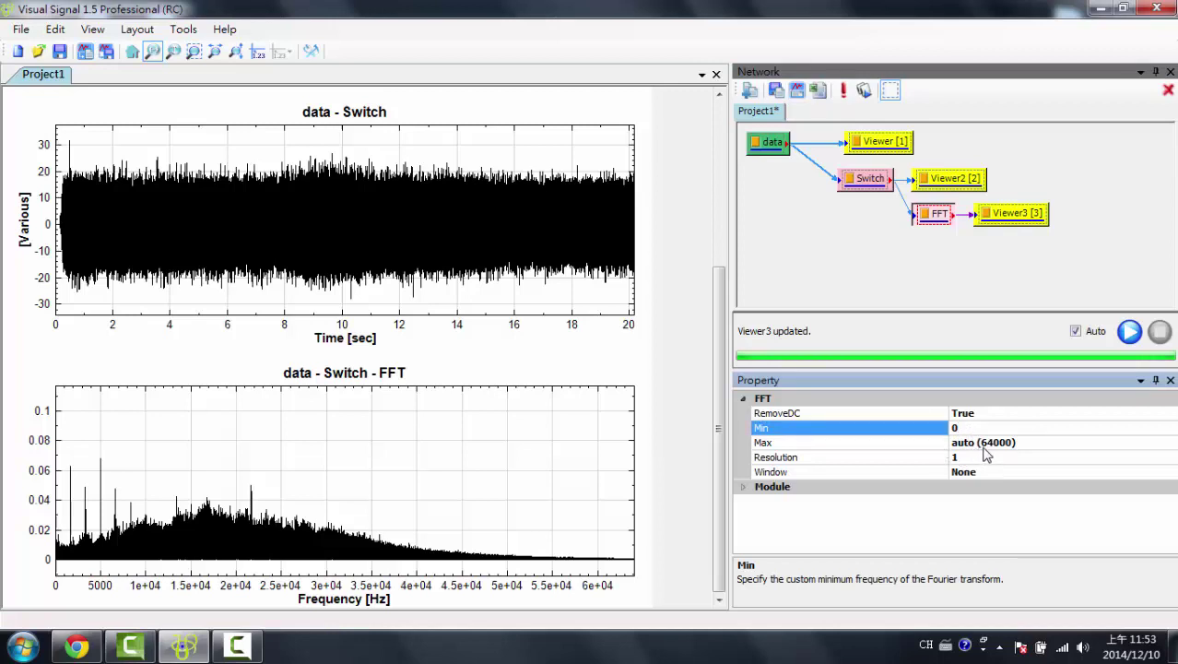
click(982, 446)
click(1005, 472)
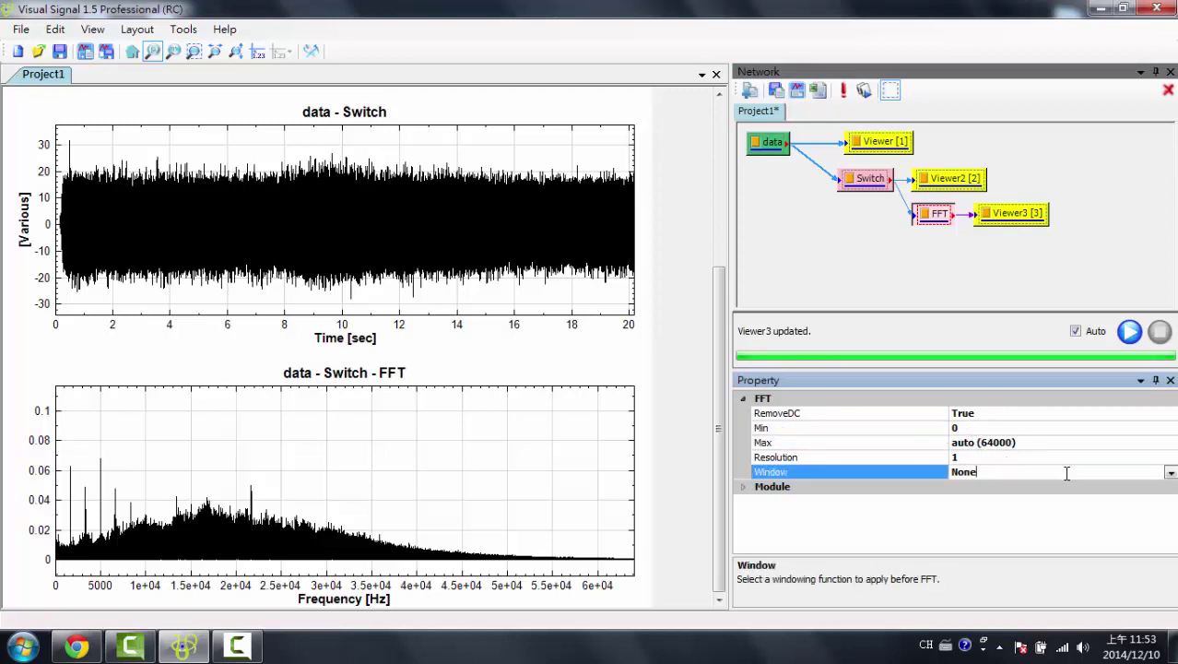
click(1171, 474)
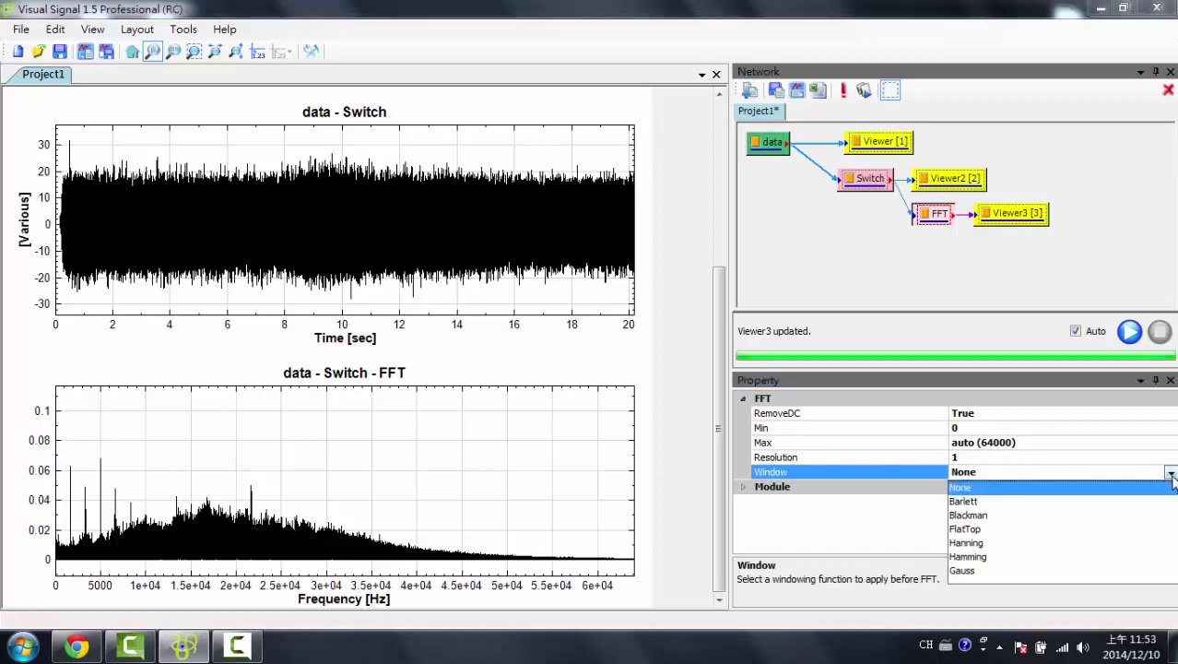
click(1169, 474)
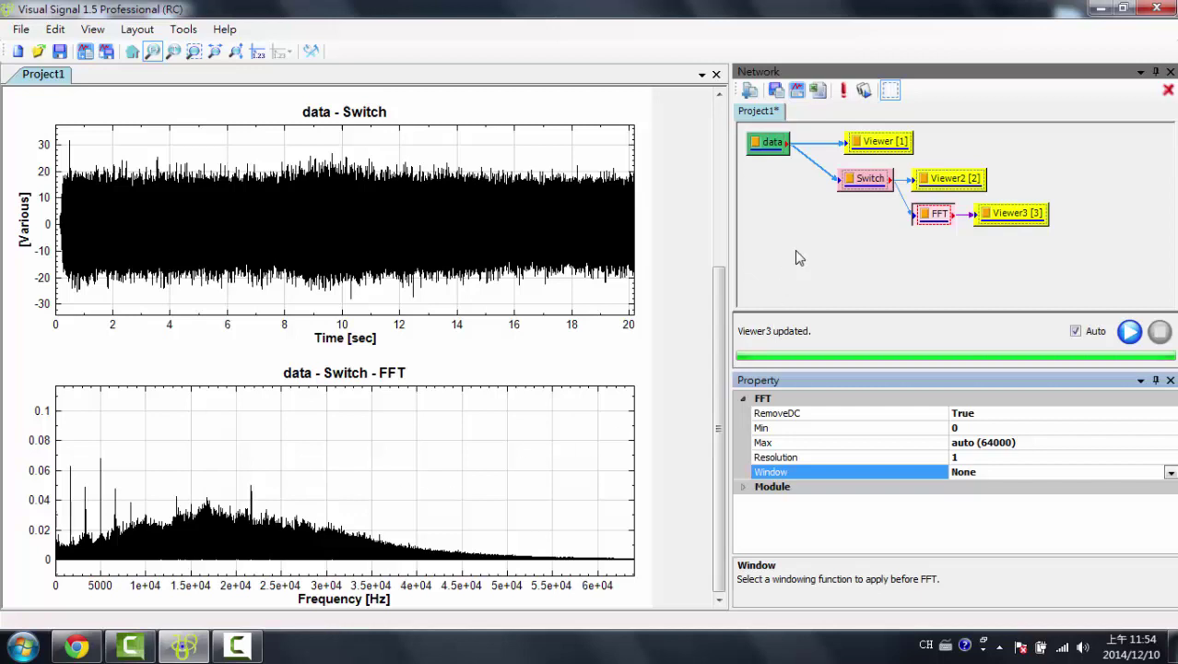
Add a Fast ShortTerm Fourier Transform node on the Switch output and select it to view its settings.
right_click(866, 187)
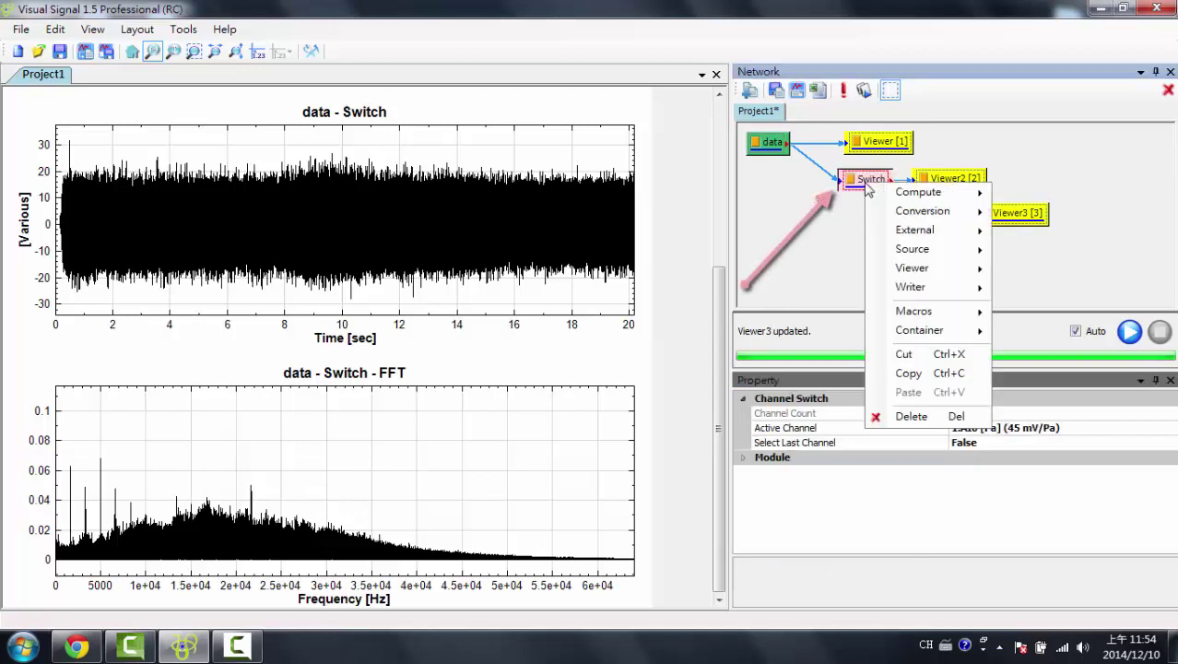
mouse_move(908, 193)
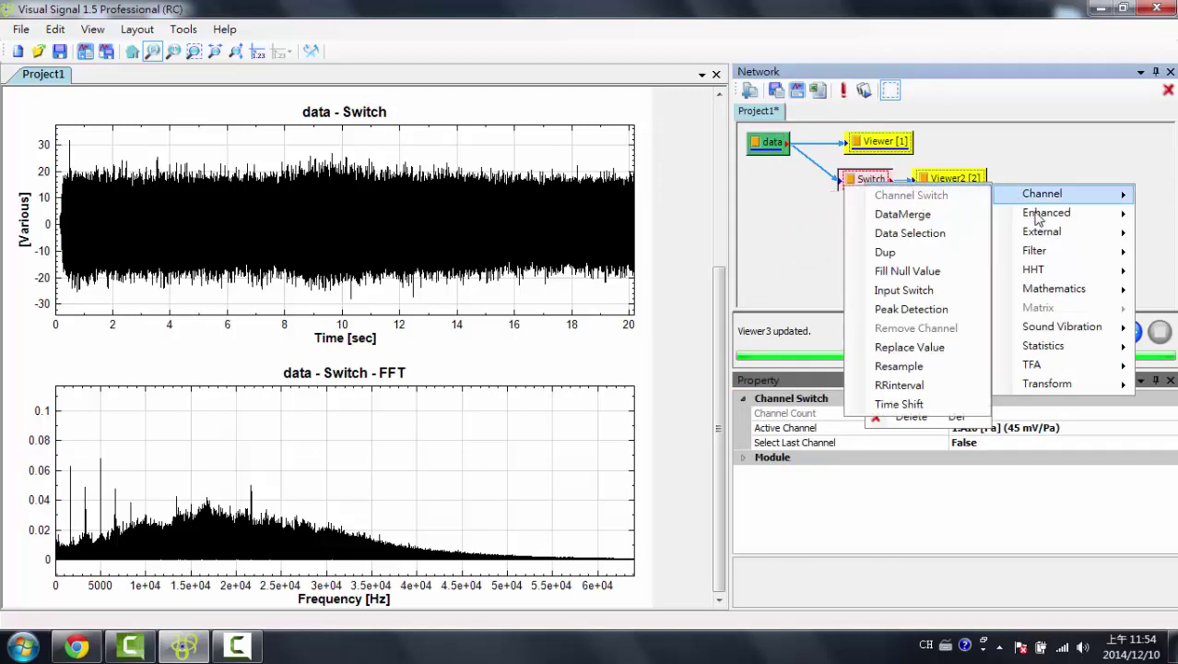
mouse_move(1031, 216)
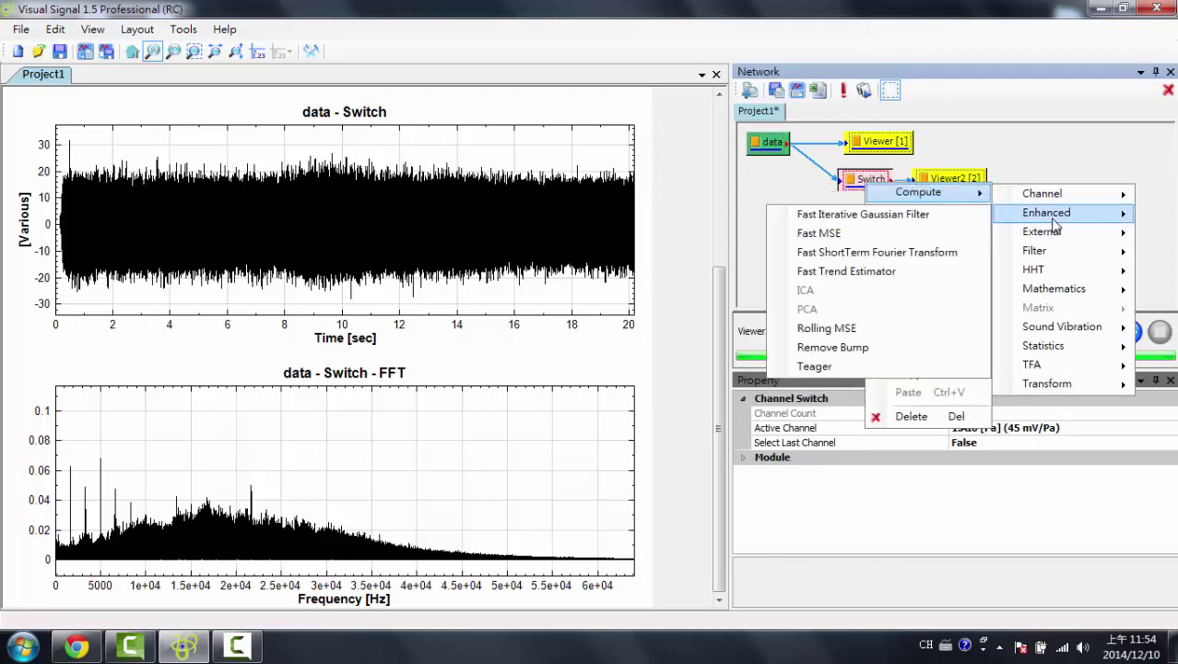
click(917, 262)
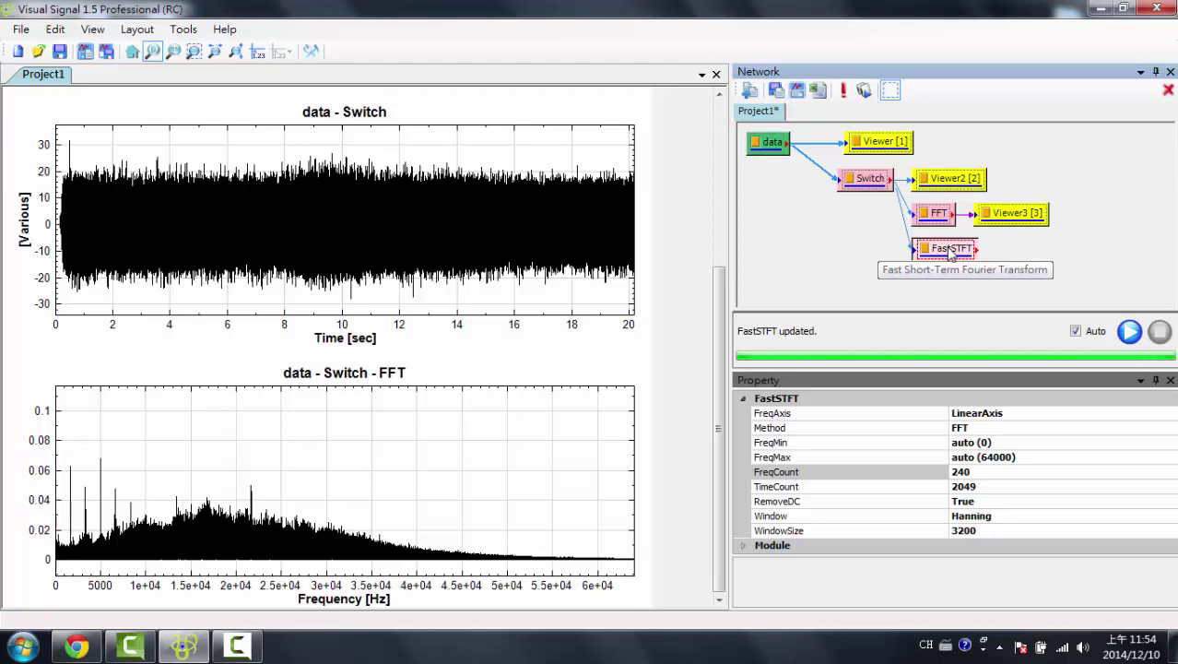
click(1005, 216)
click(955, 254)
Attach a Time-Frequency Viewer to FastSTFT to show the 'data - Switch - FastSTFT' spectrogram.
right_click(954, 256)
mouse_move(999, 342)
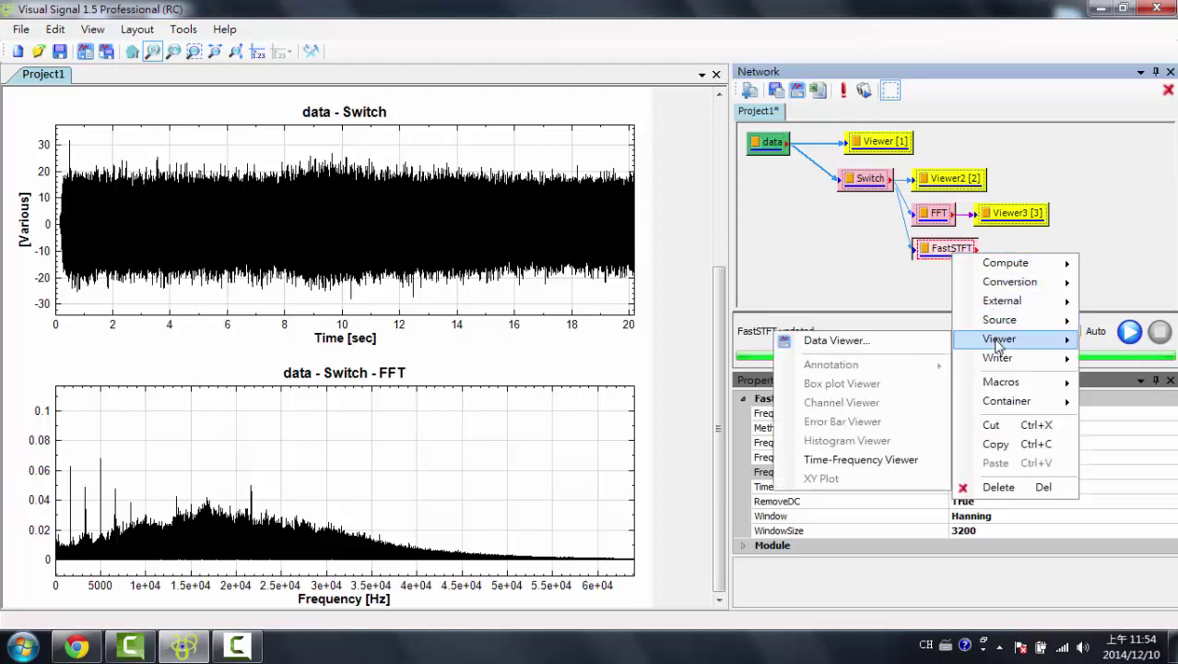
click(858, 461)
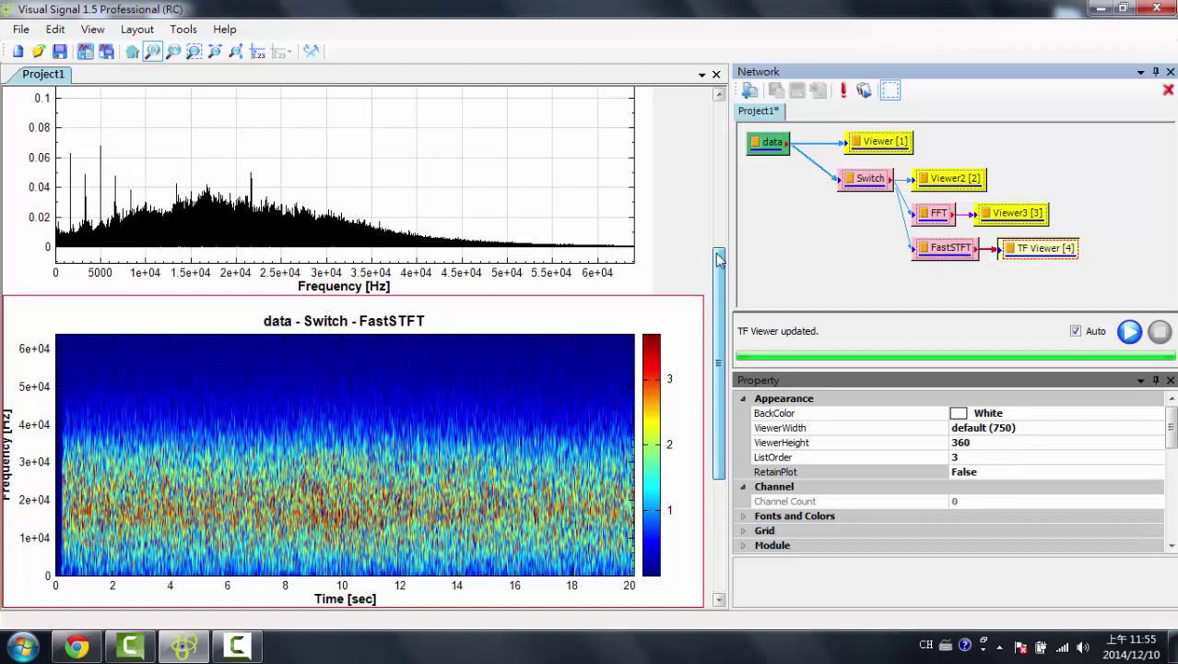
Show the FastSTFT properties: FreqCount 240, TimeCount 2049, FreqMax auto (64000).
scroll(720, 260, up, 3)
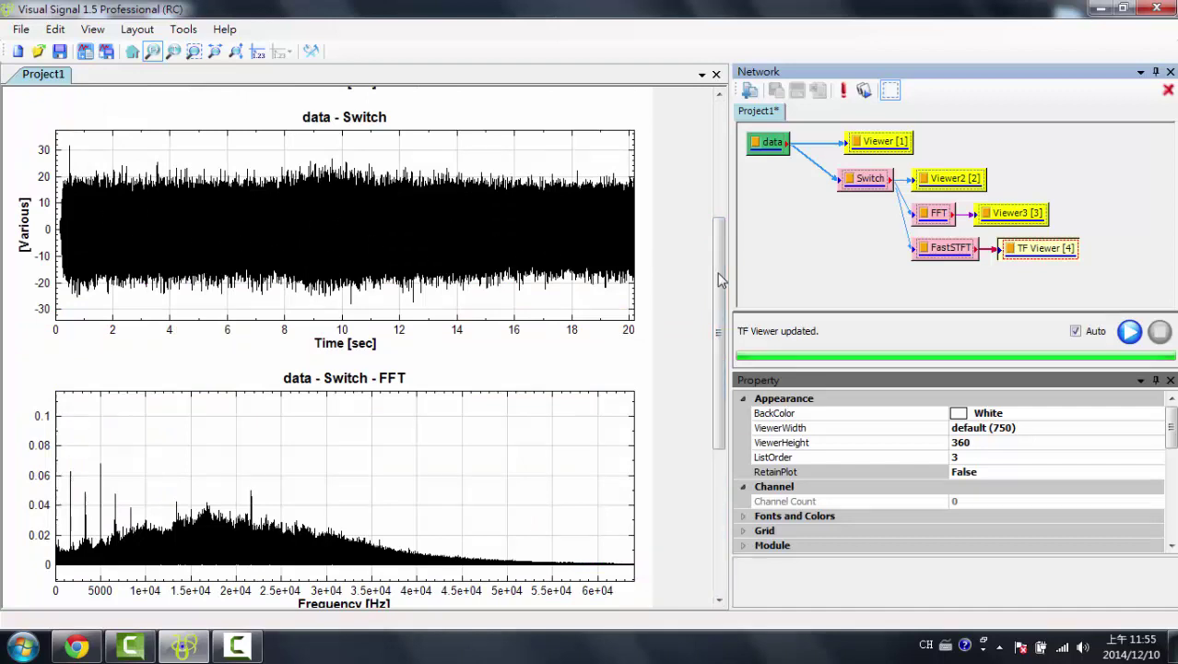
scroll(714, 466, down, 3)
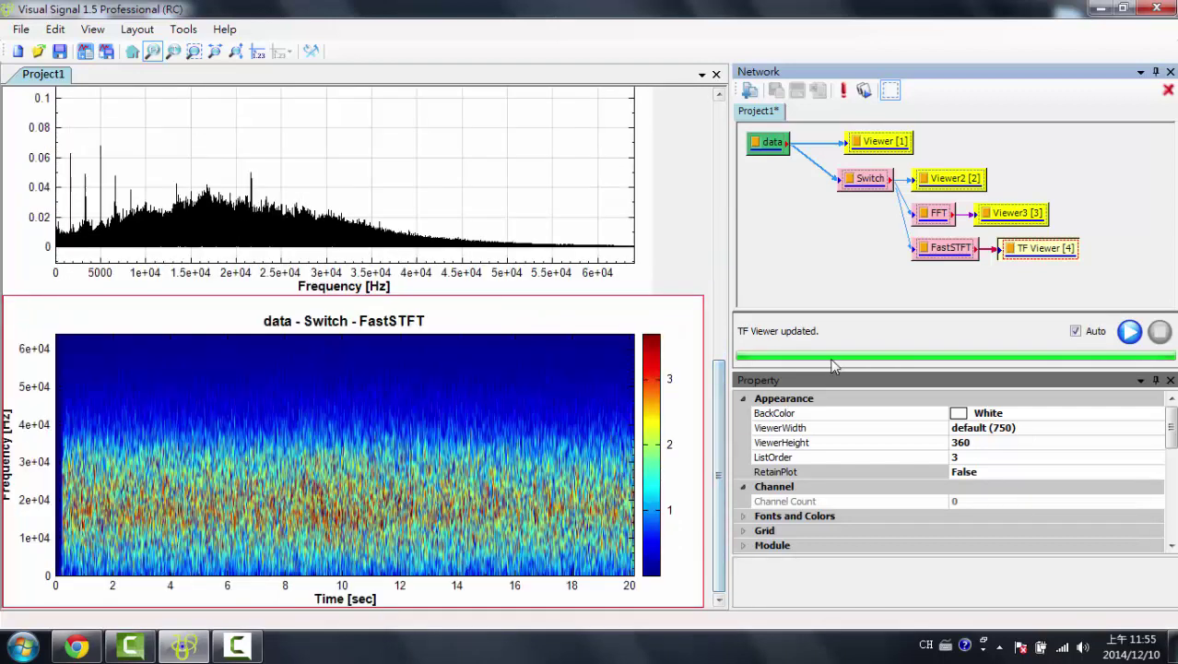
click(962, 254)
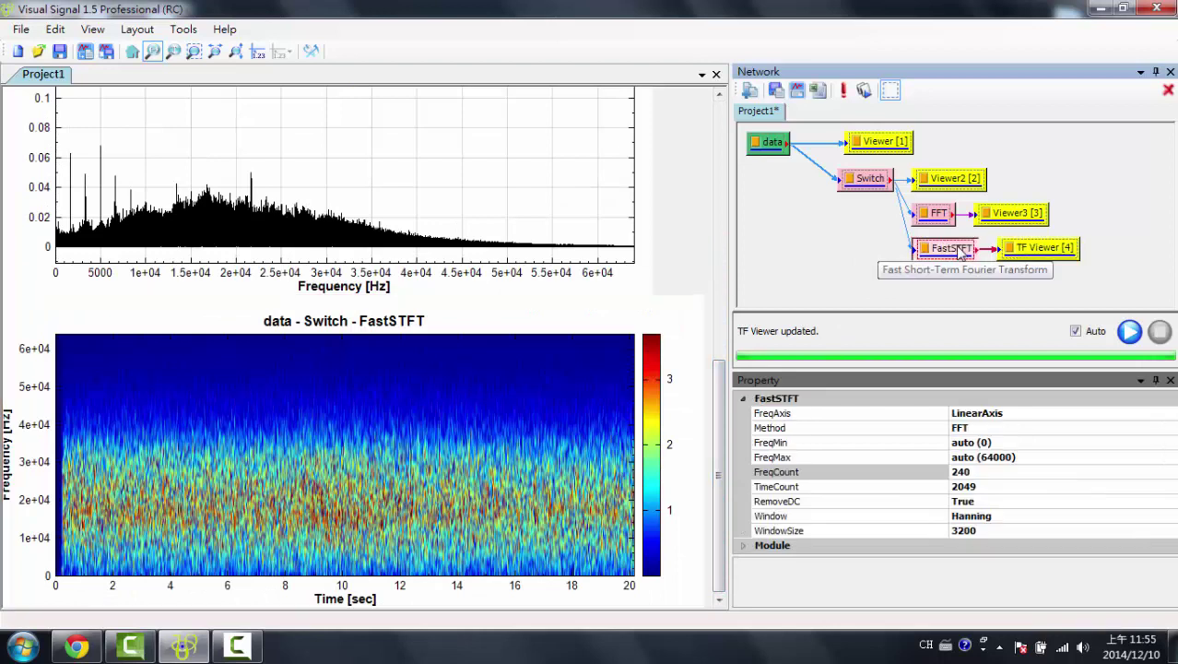
Set the Switch node's Active Channel to 2:AI1 [g] (100 mV/g) in the Property panel.
click(874, 185)
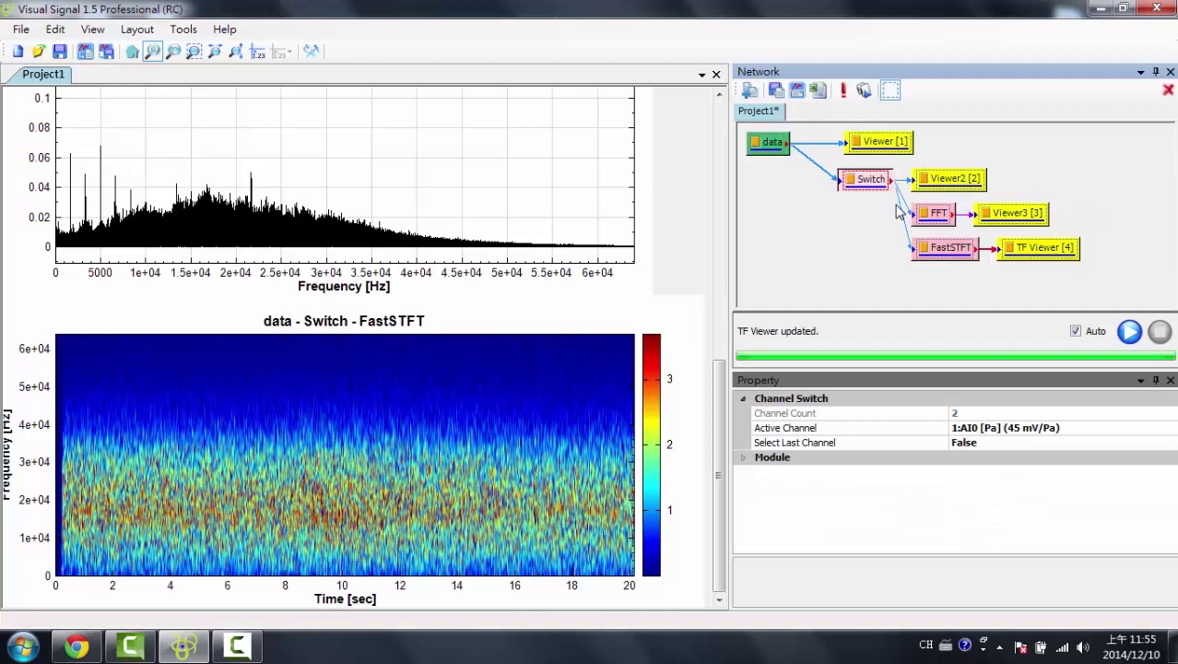
click(997, 430)
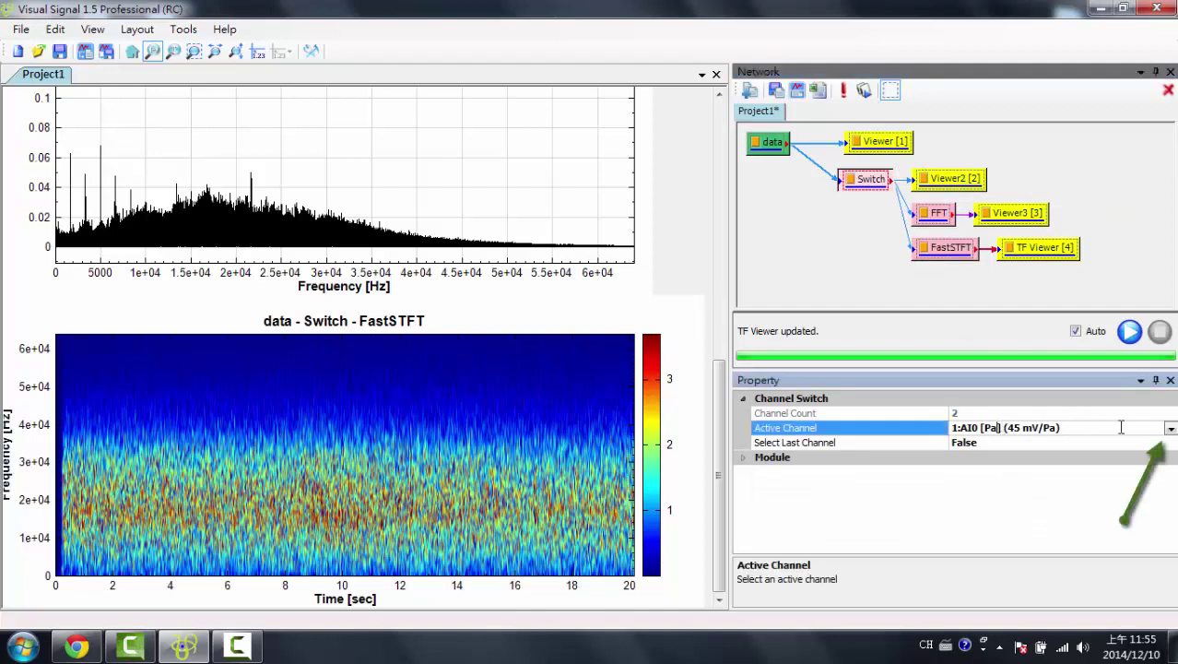
click(1169, 429)
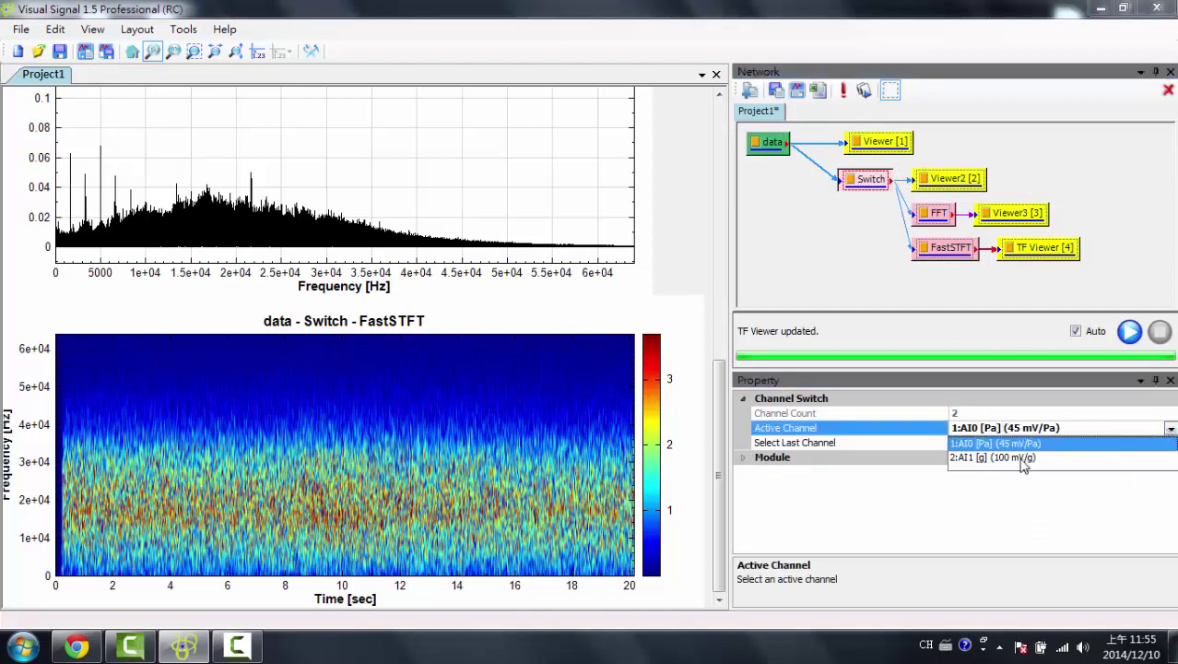
click(982, 461)
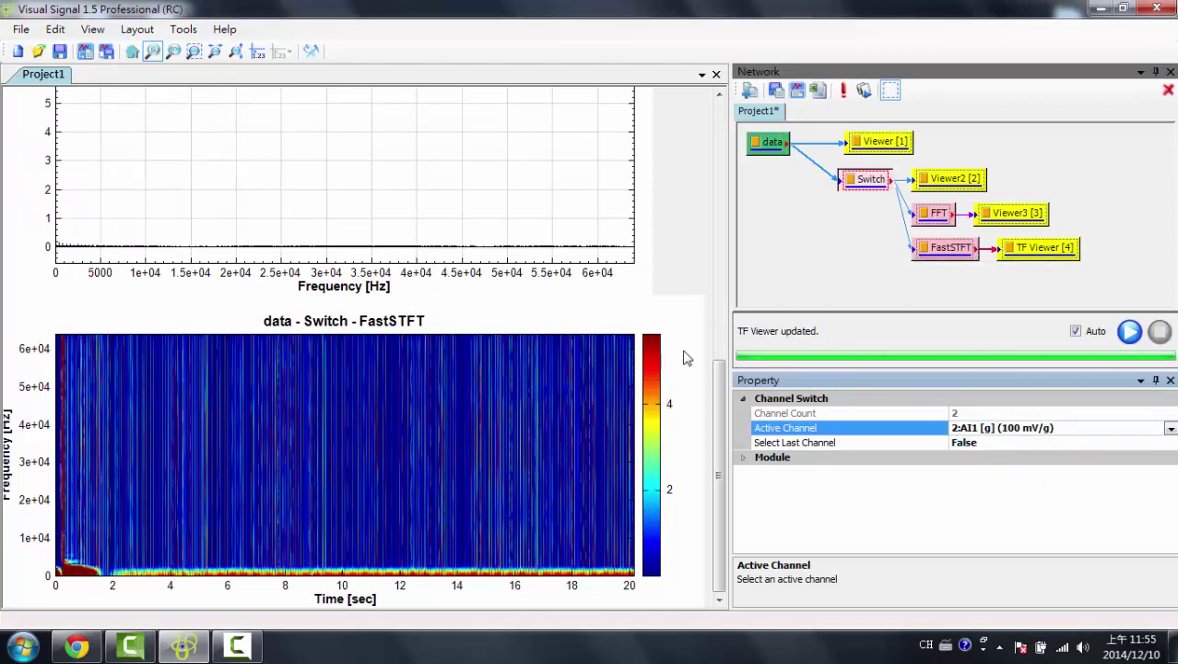
mouse_move(720, 413)
mouse_down()
mouse_move(728, 275)
mouse_move(727, 423)
mouse_up()
click(1170, 429)
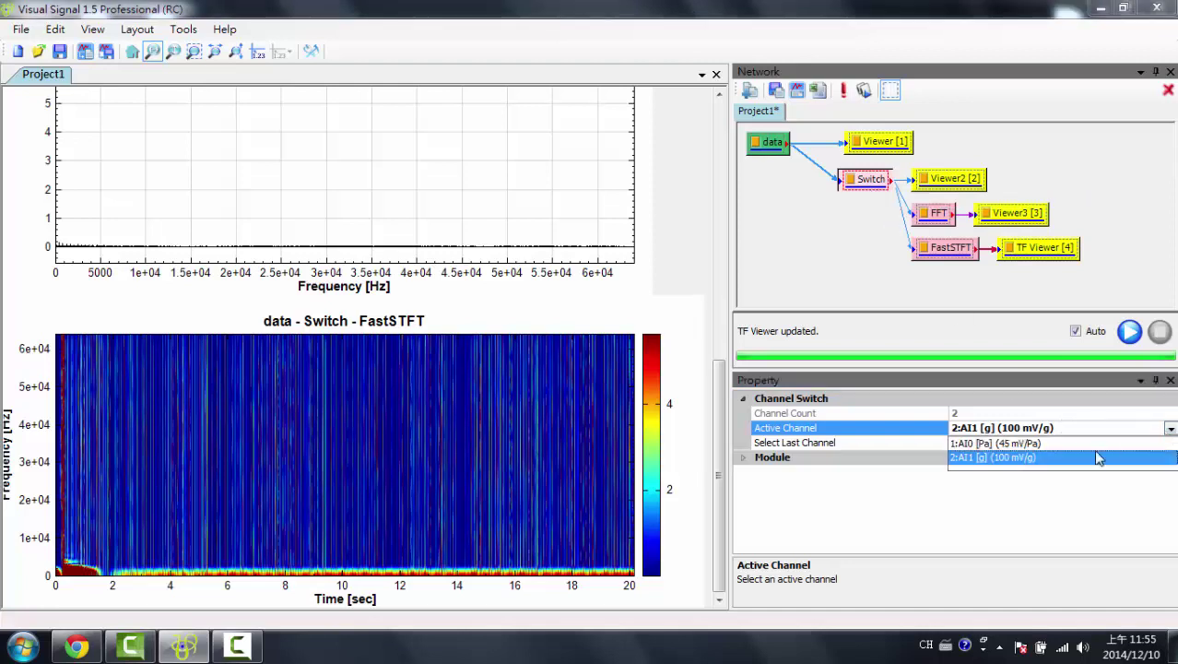
click(980, 485)
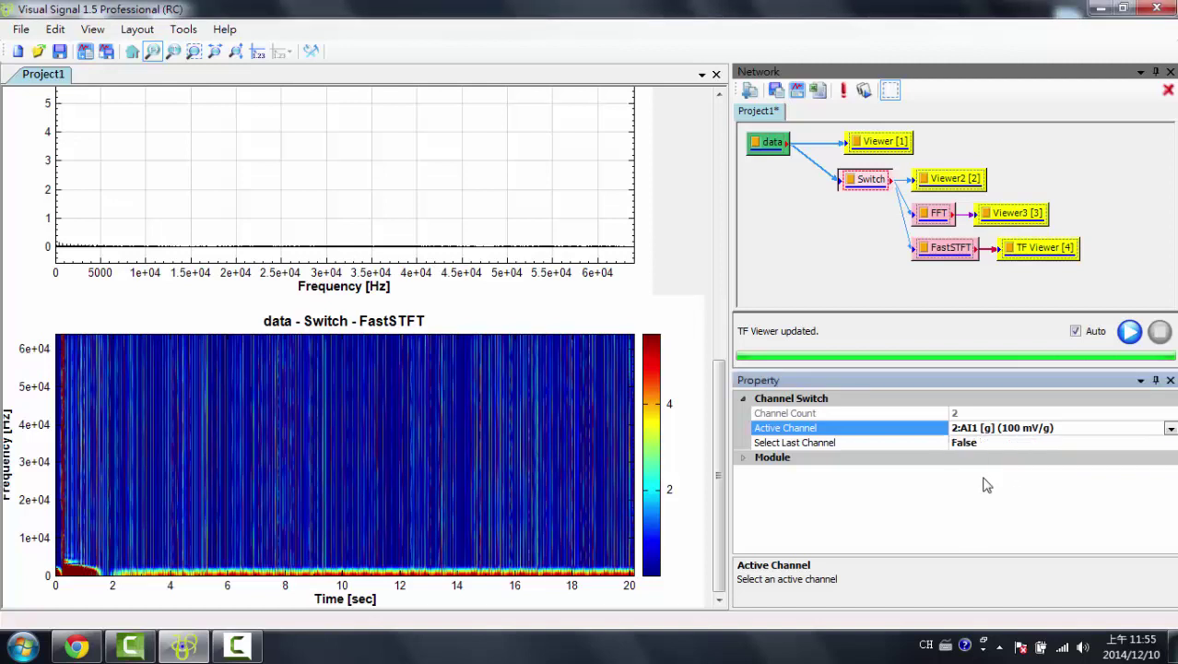
Turn off Auto update, set Active Channel to 1:AI0 [Pa] (45 mV/Pa), and recompute manually.
click(1076, 334)
click(1154, 442)
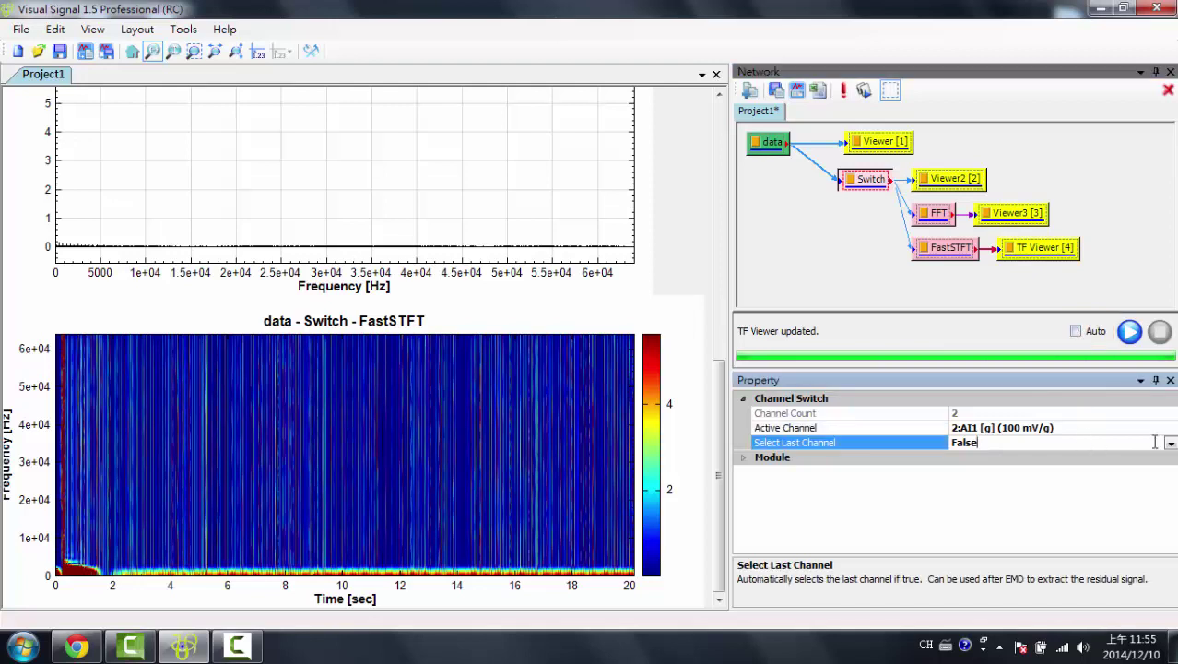
click(1160, 428)
click(1170, 428)
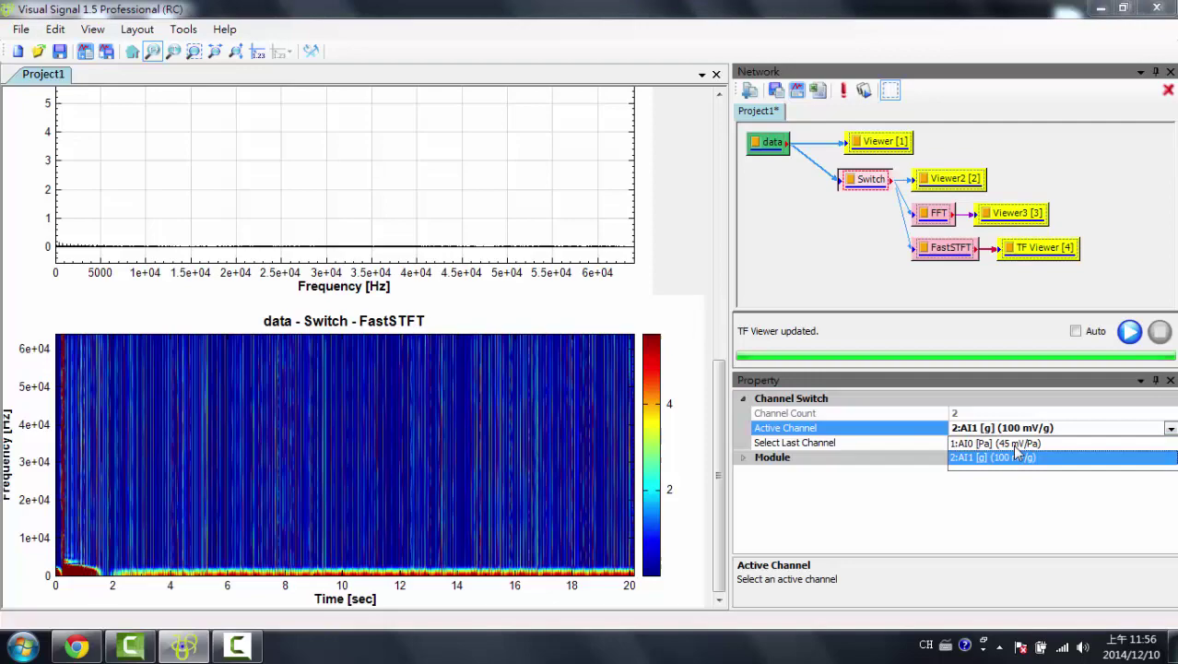
click(1008, 443)
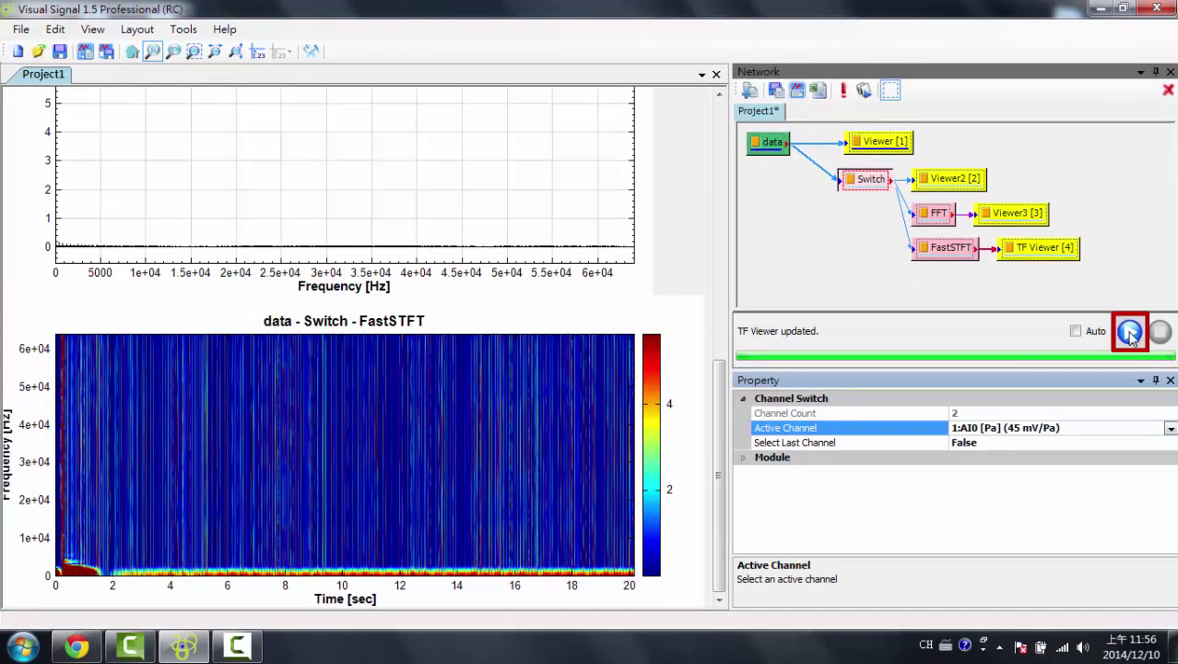
click(1131, 333)
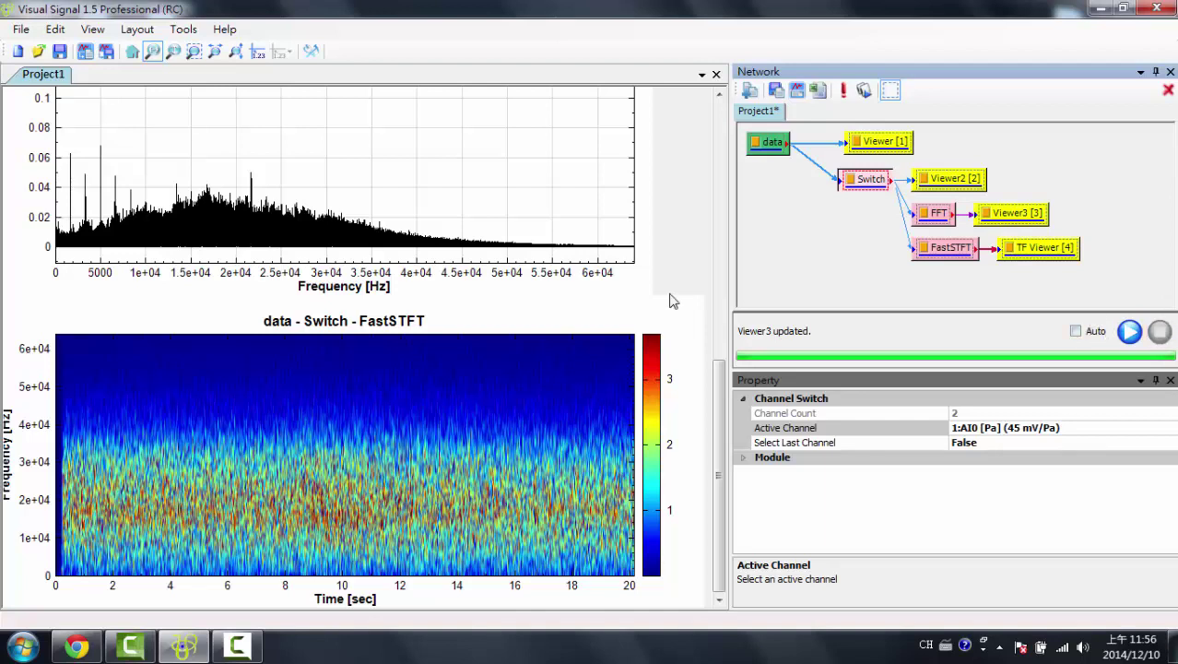
Select the spectrogram plot to show TF Viewer [4]'s settings, dismissing its context menu.
drag(718, 471, 678, 410)
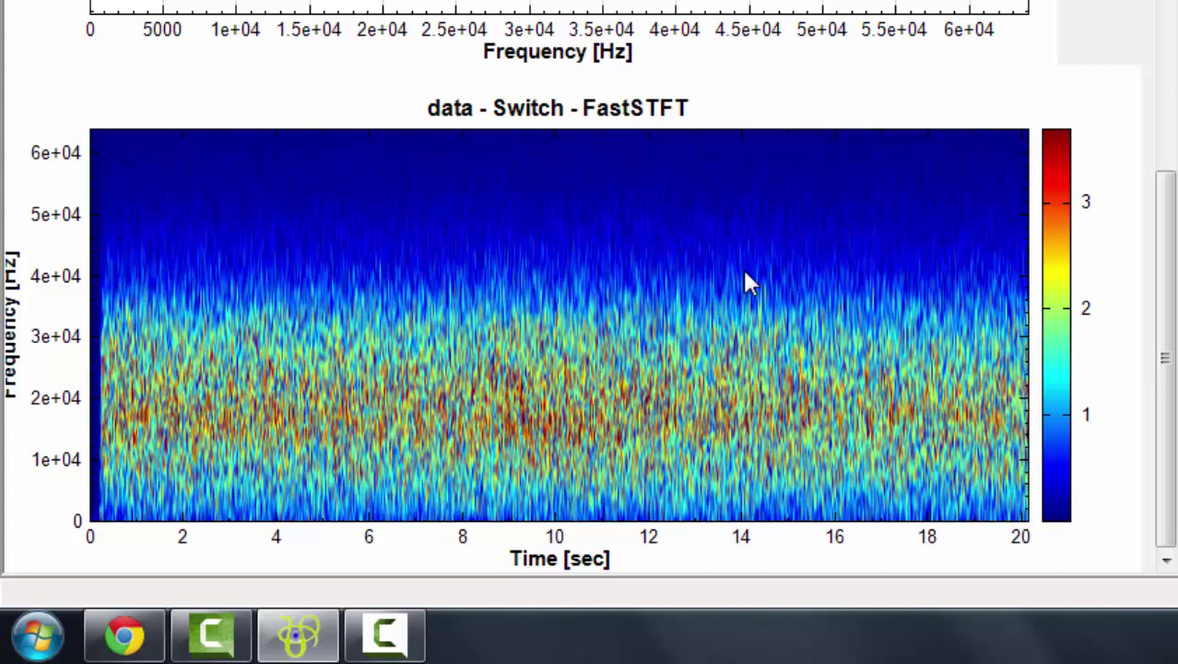
click(590, 251)
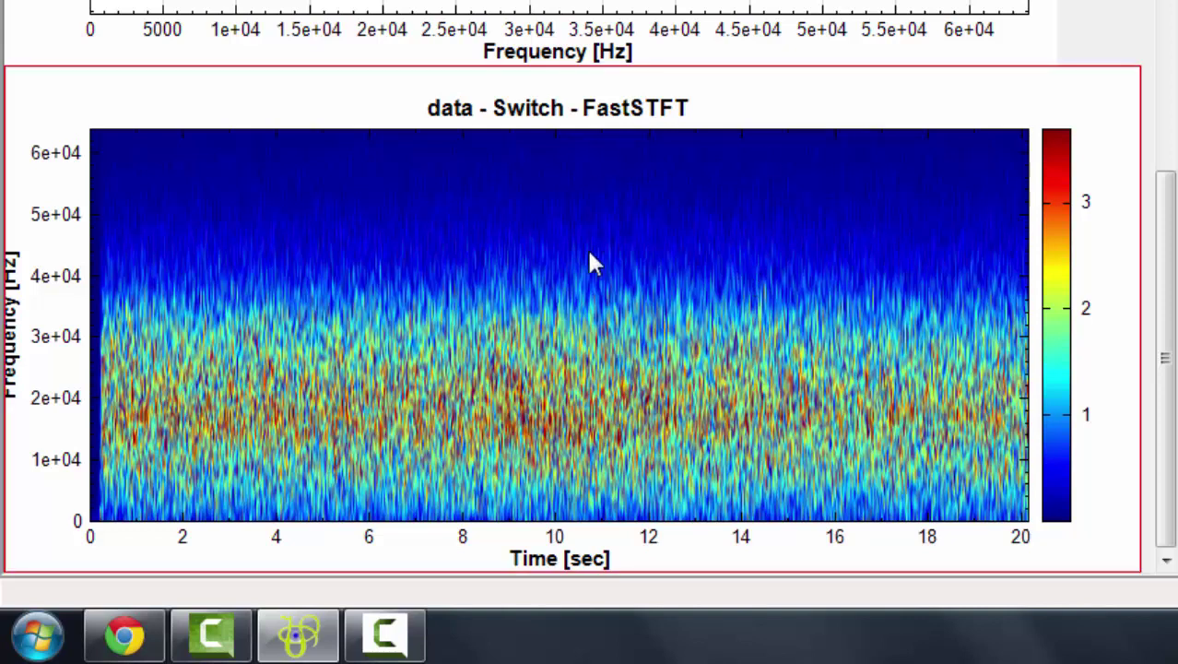
right_click(590, 257)
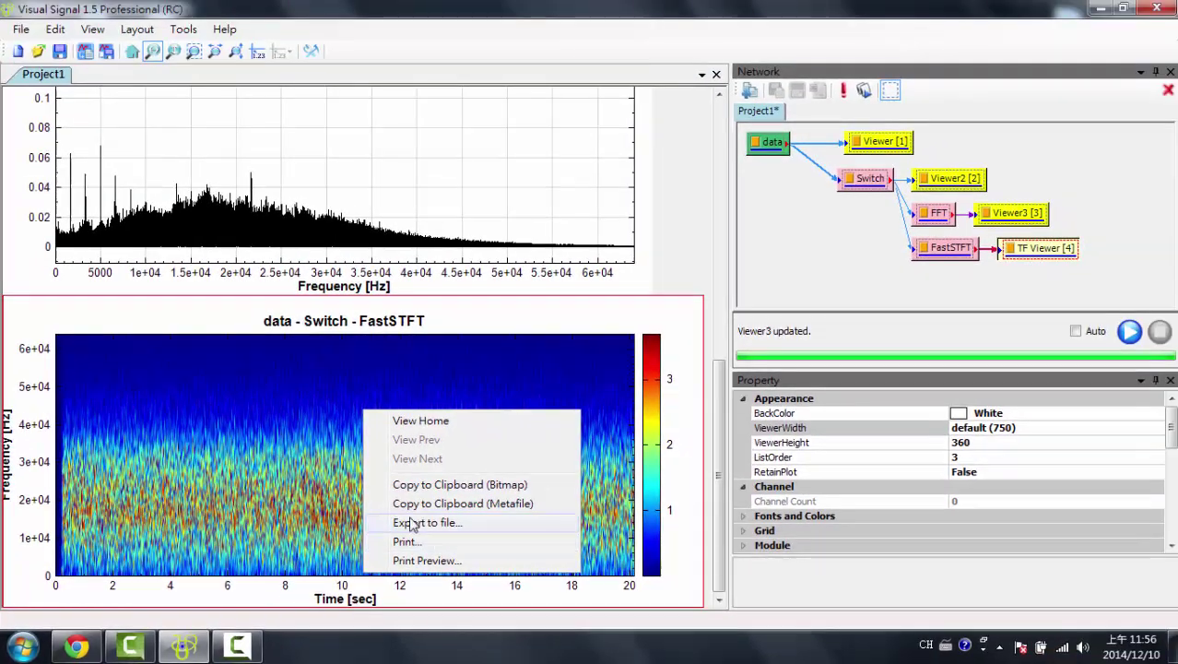
click(284, 434)
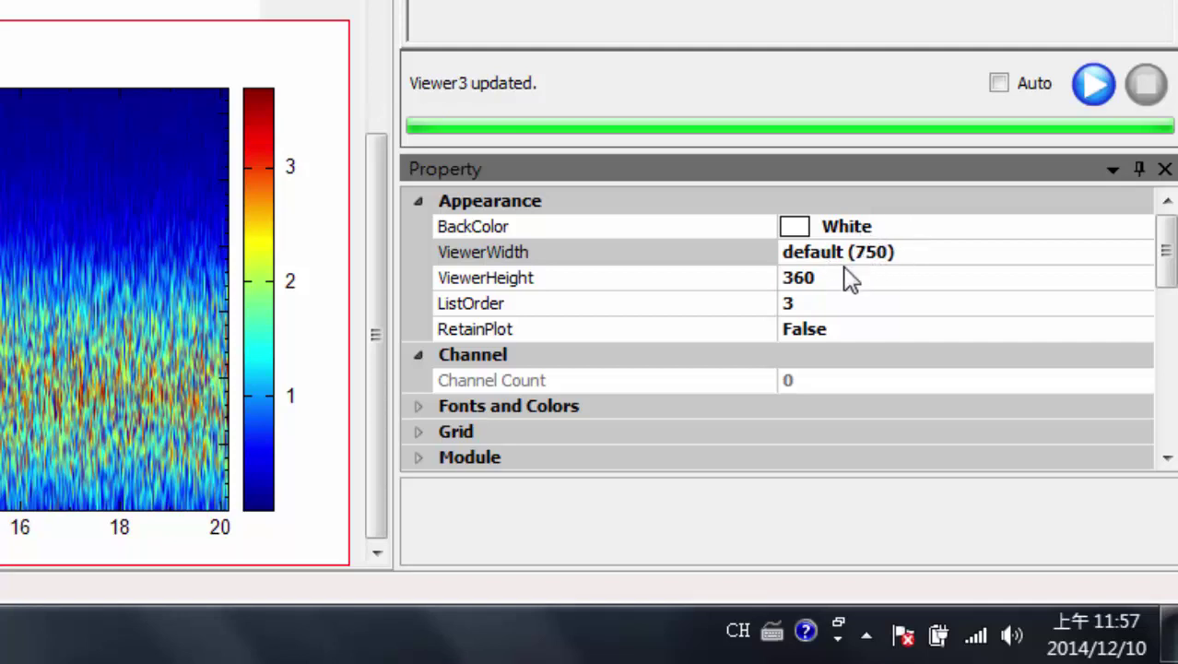
Set TF Viewer [4]'s Title property to 'Testing' so the spectrogram carries that title.
drag(1163, 272, 1169, 380)
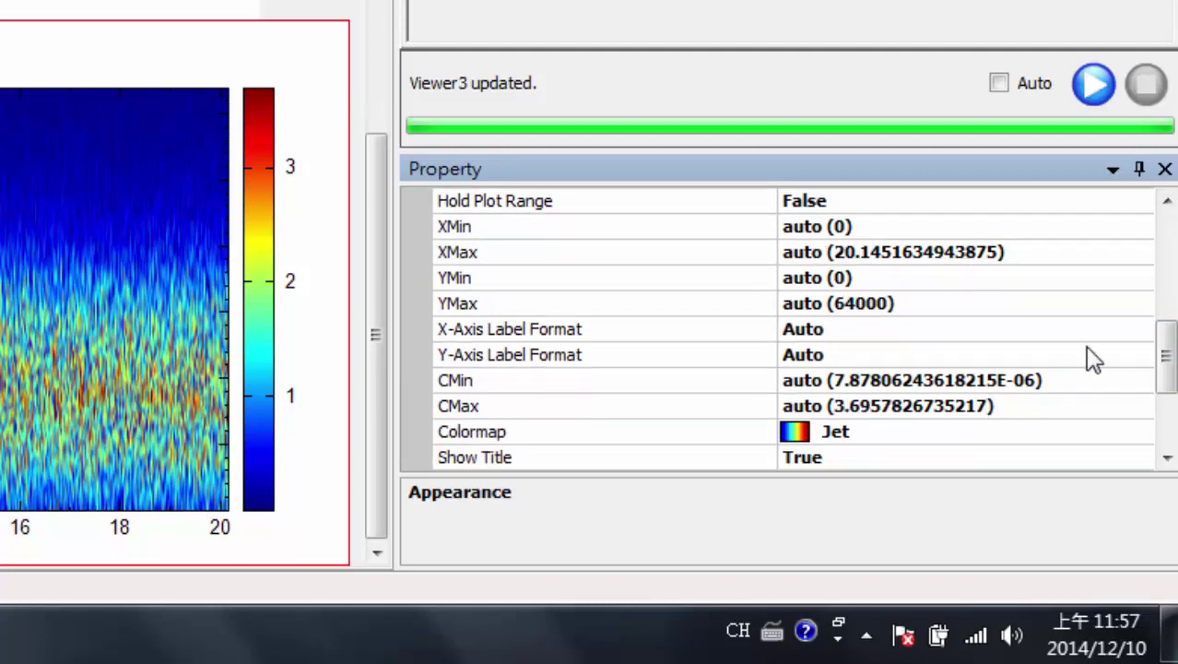
drag(1166, 347, 1165, 402)
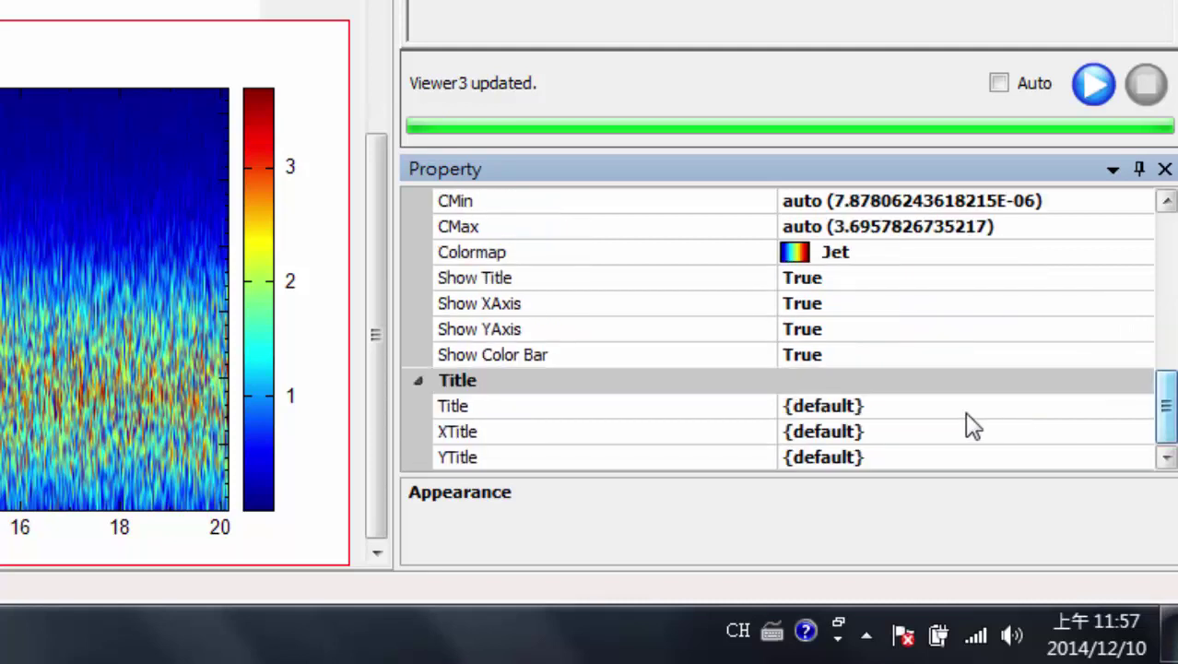
click(863, 406)
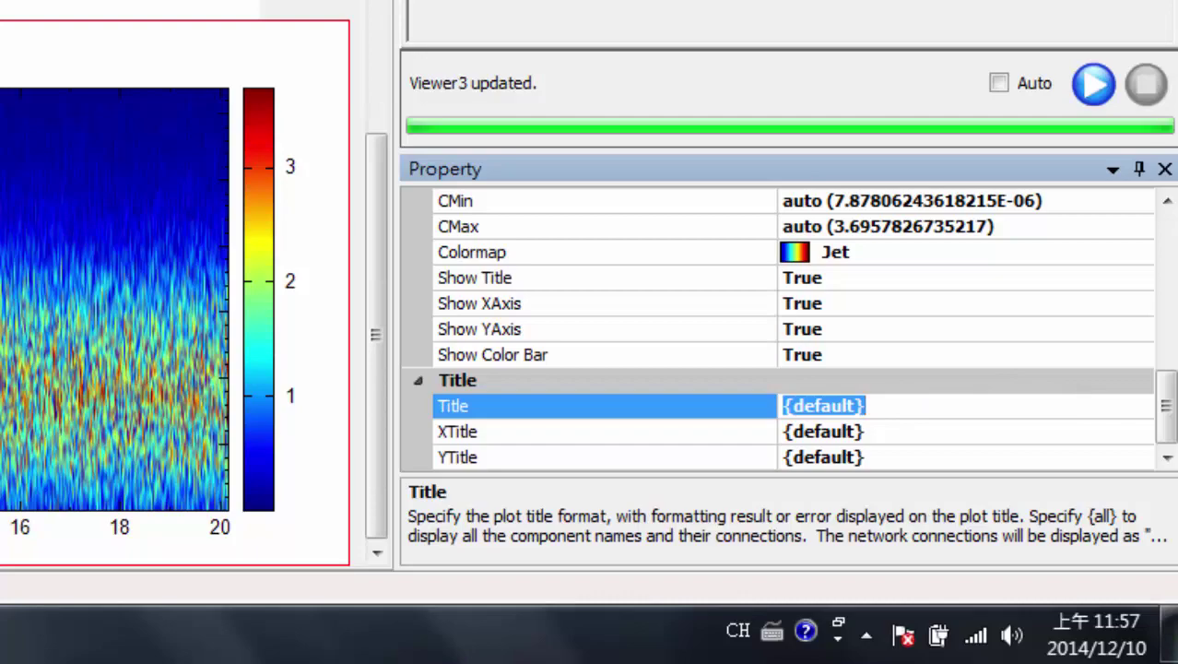
text(Testing)
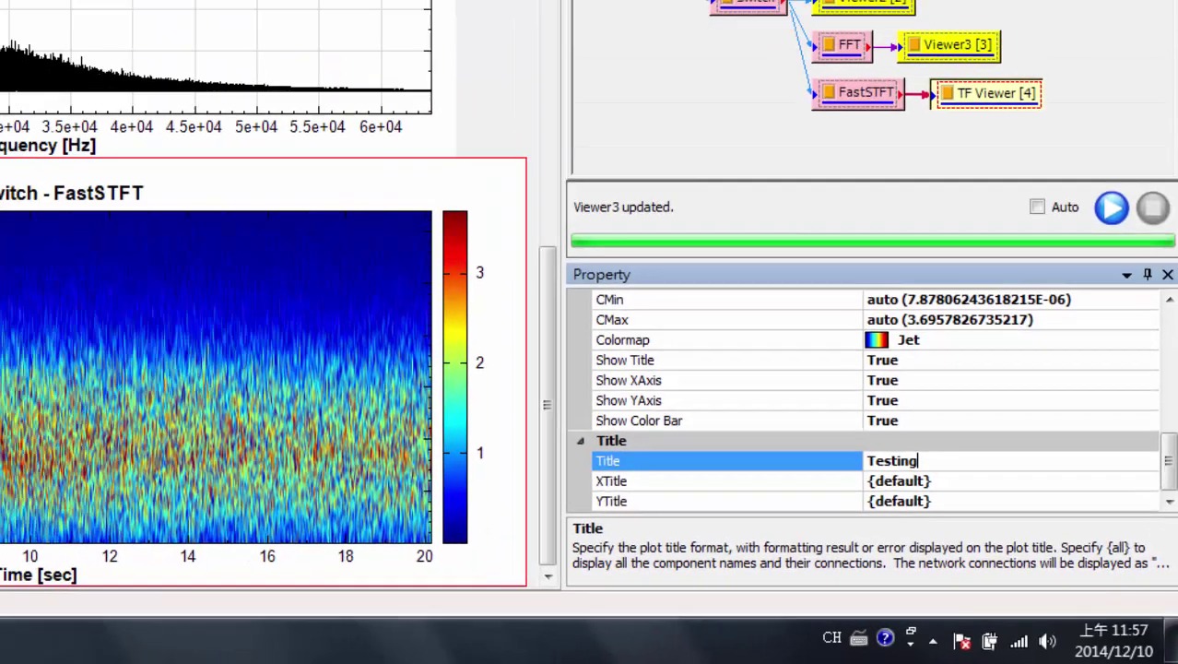
key(Return)
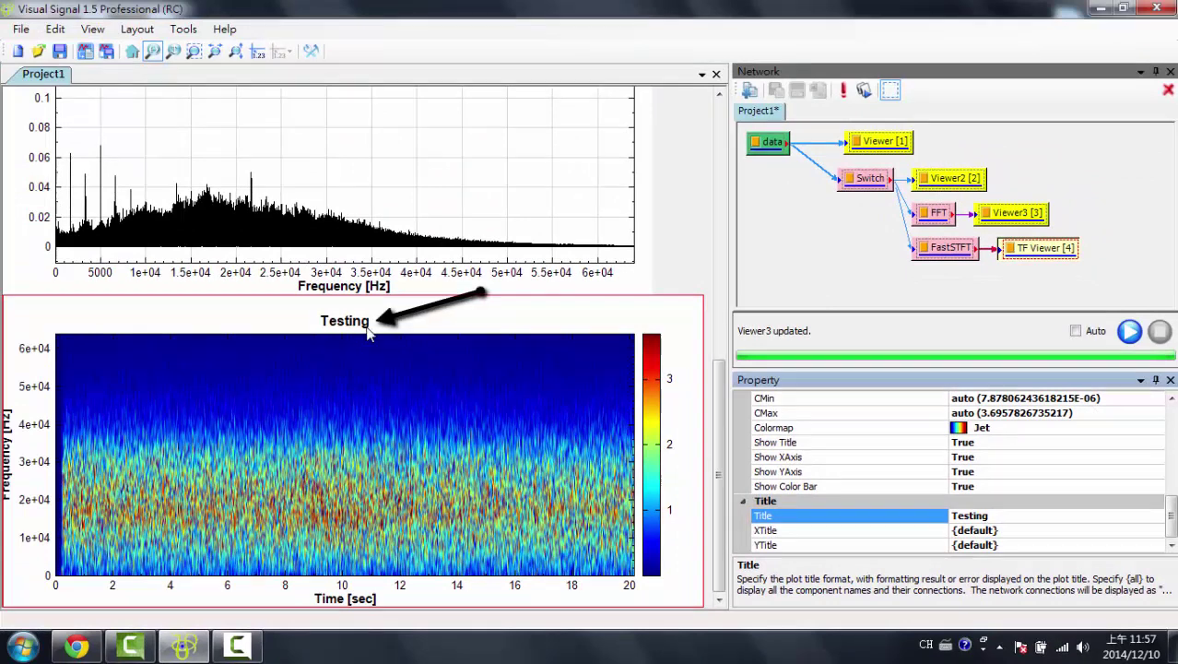
Review the data, Viewer [1], Switch, FFT and FastSTFT modules' properties, showing the raw and Switch plots.
click(870, 266)
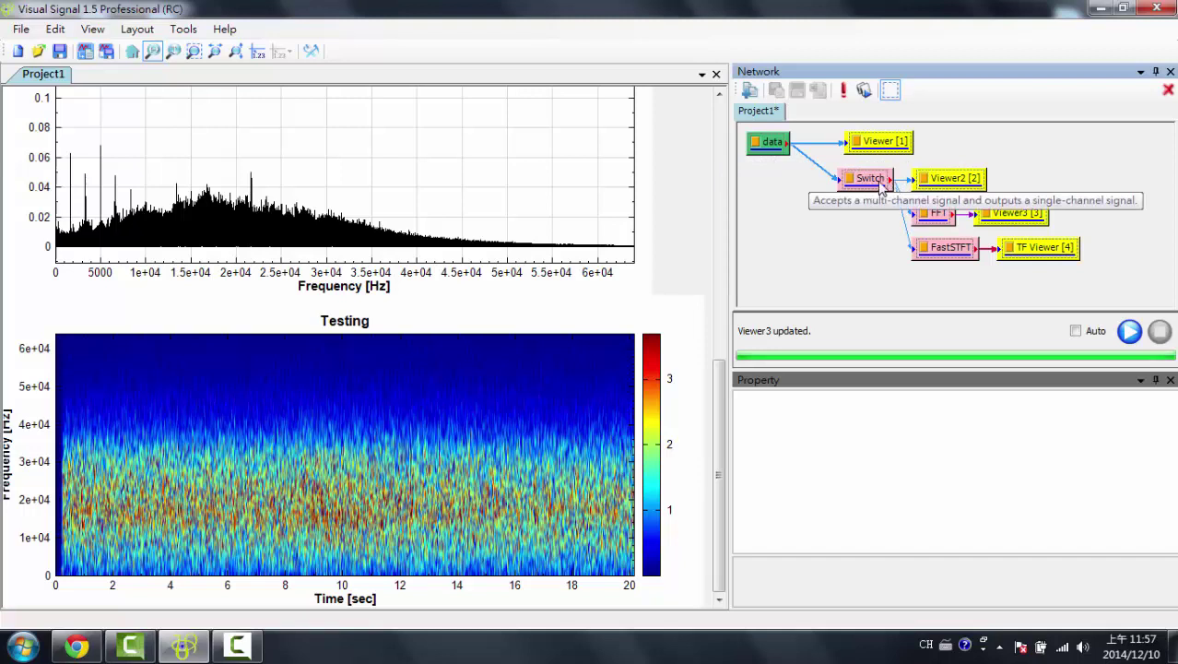
click(779, 157)
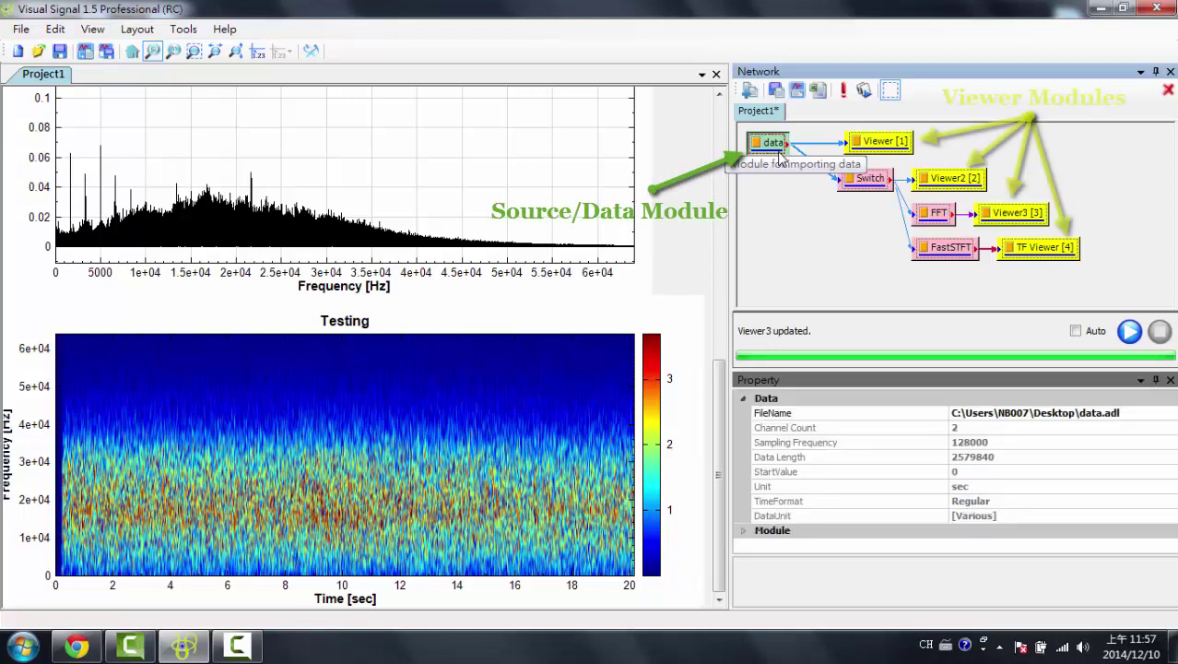
click(883, 148)
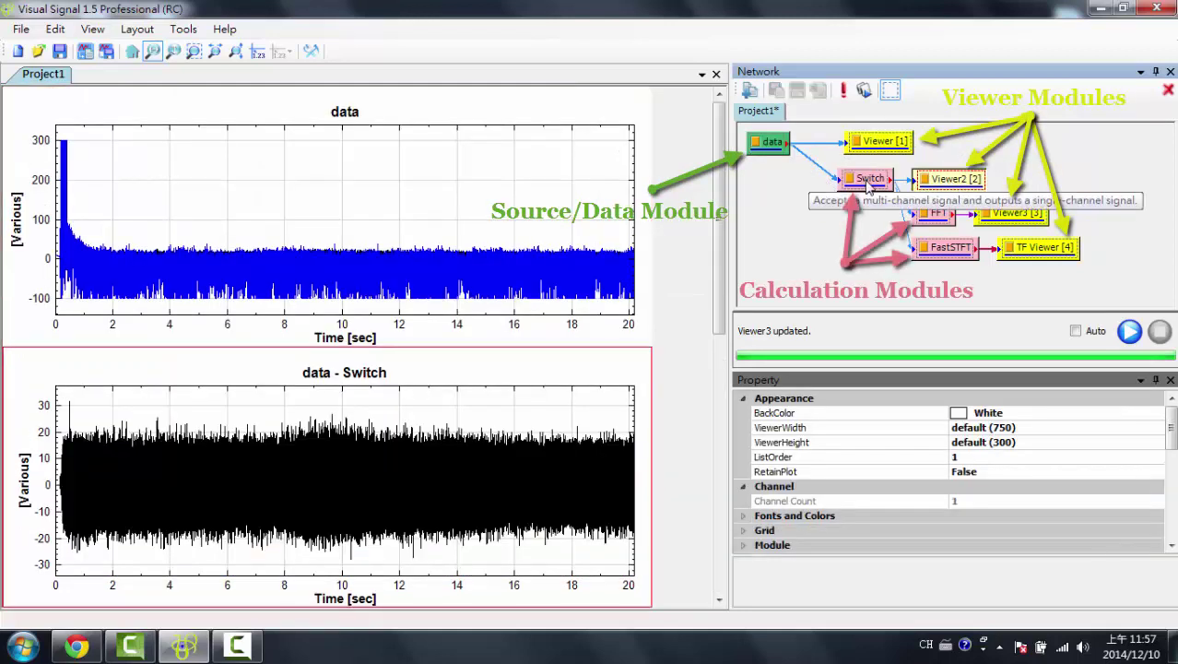
click(872, 180)
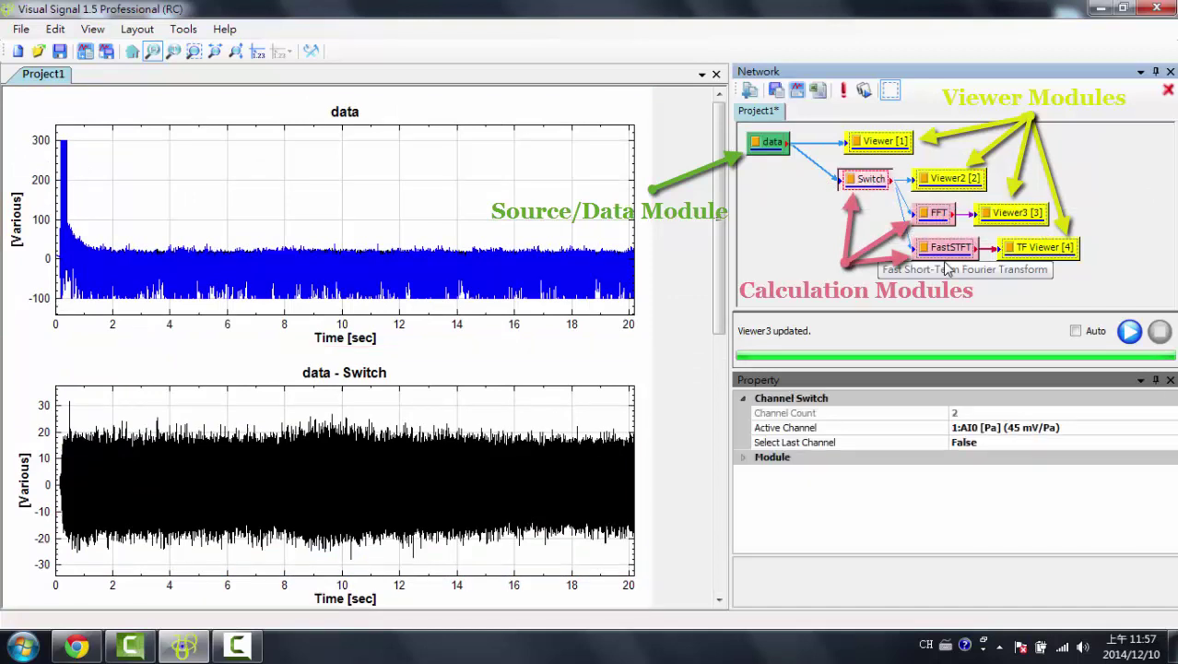
click(938, 214)
click(950, 247)
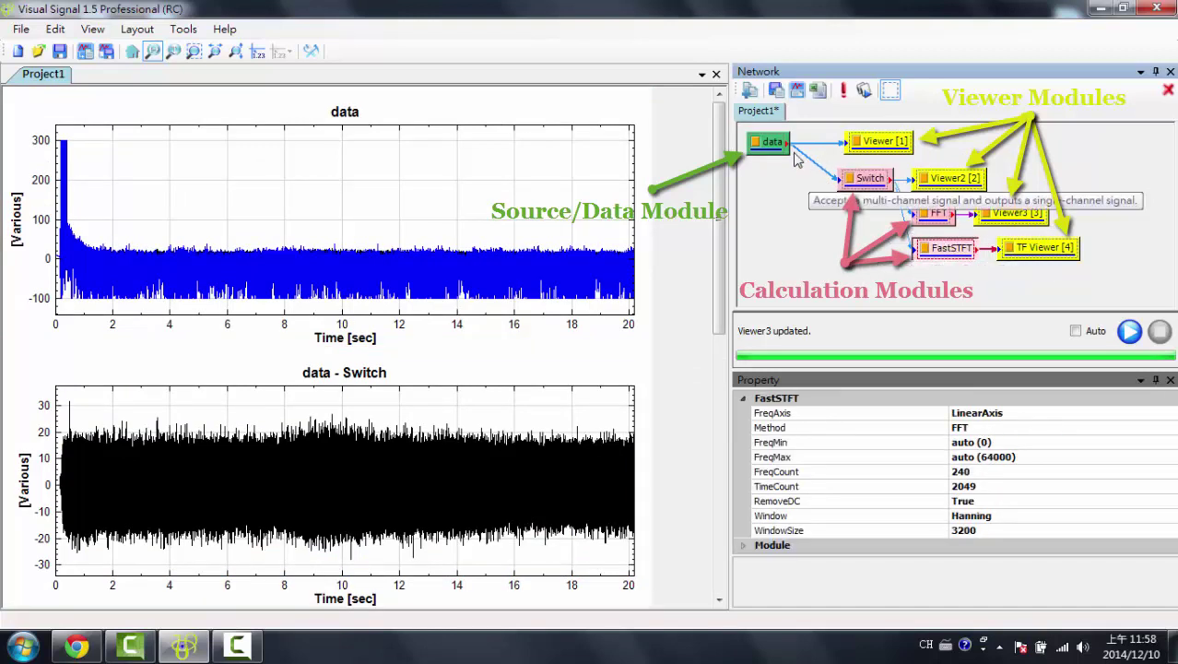
click(777, 148)
click(870, 181)
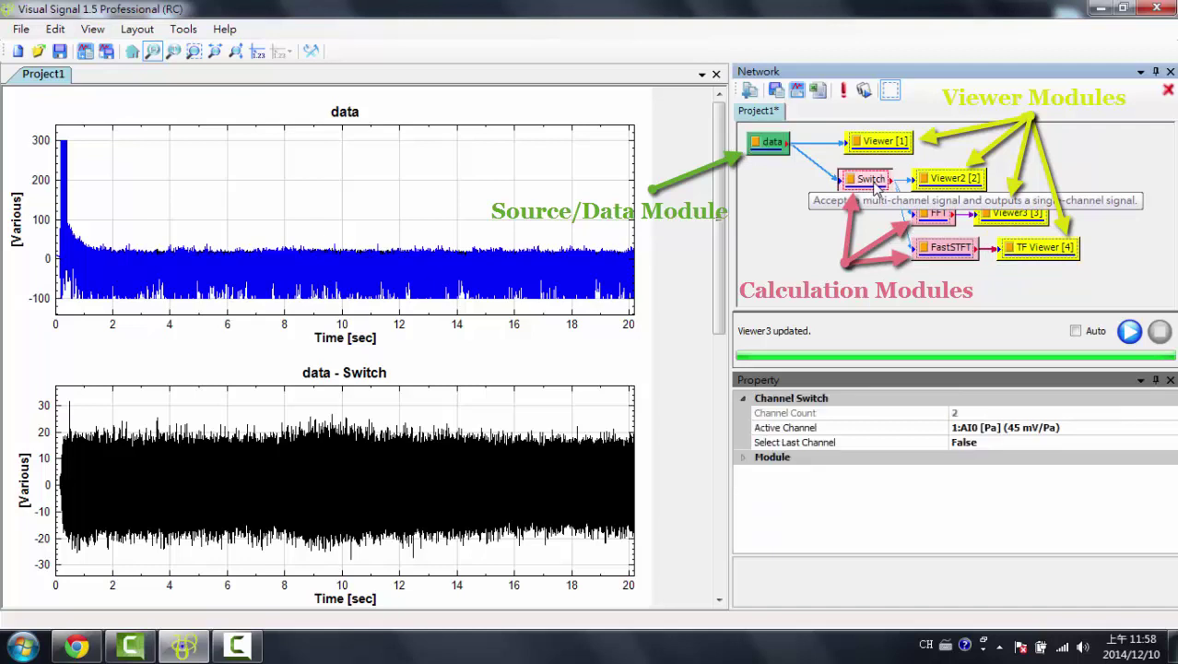
Attach a Compute > Enhanced Fast Trend Estimator to Switch, then bring up Help > Reference Guides.
right_click(874, 184)
mouse_move(893, 198)
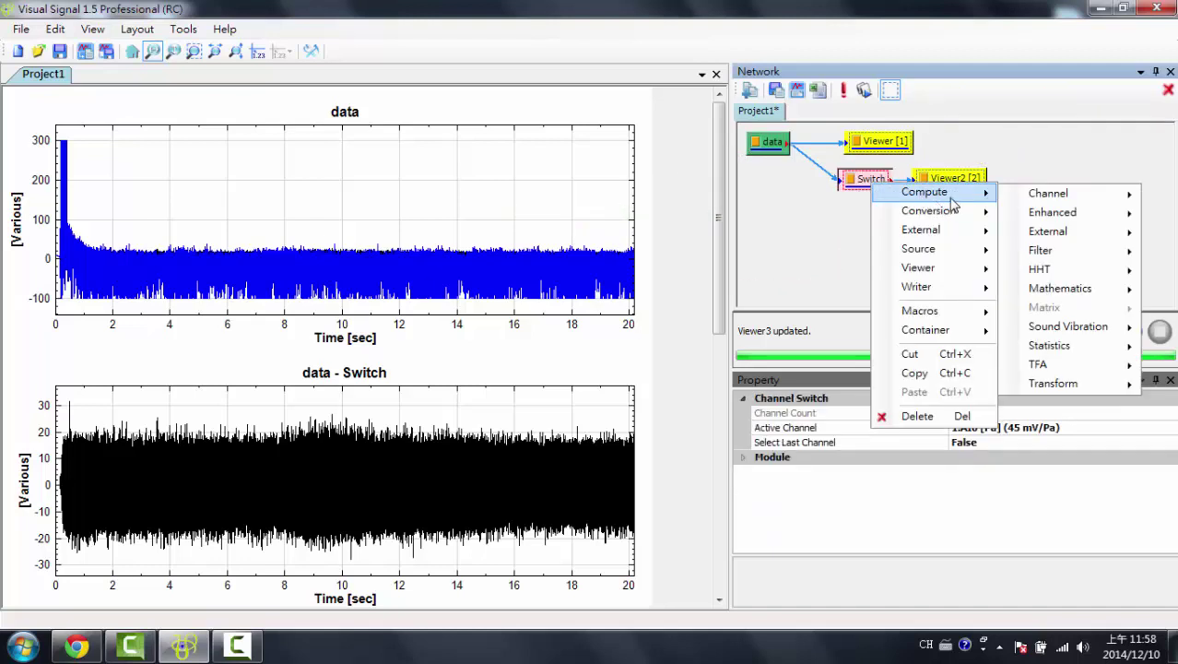
mouse_move(1037, 215)
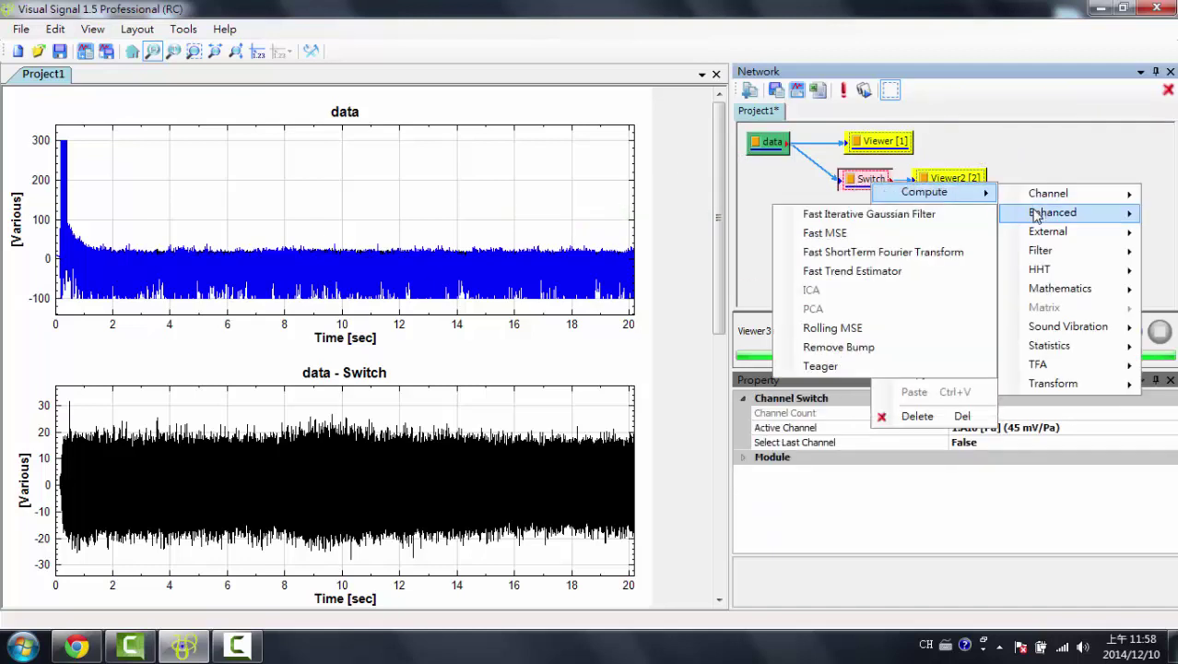
click(933, 275)
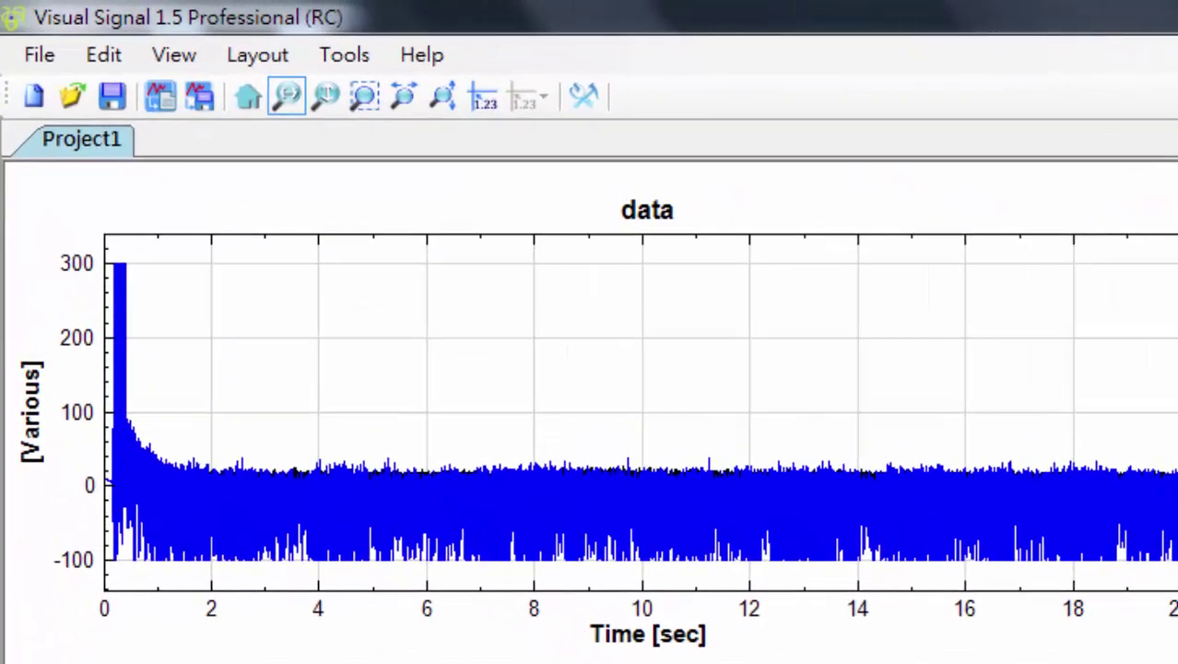
click(444, 58)
mouse_move(541, 104)
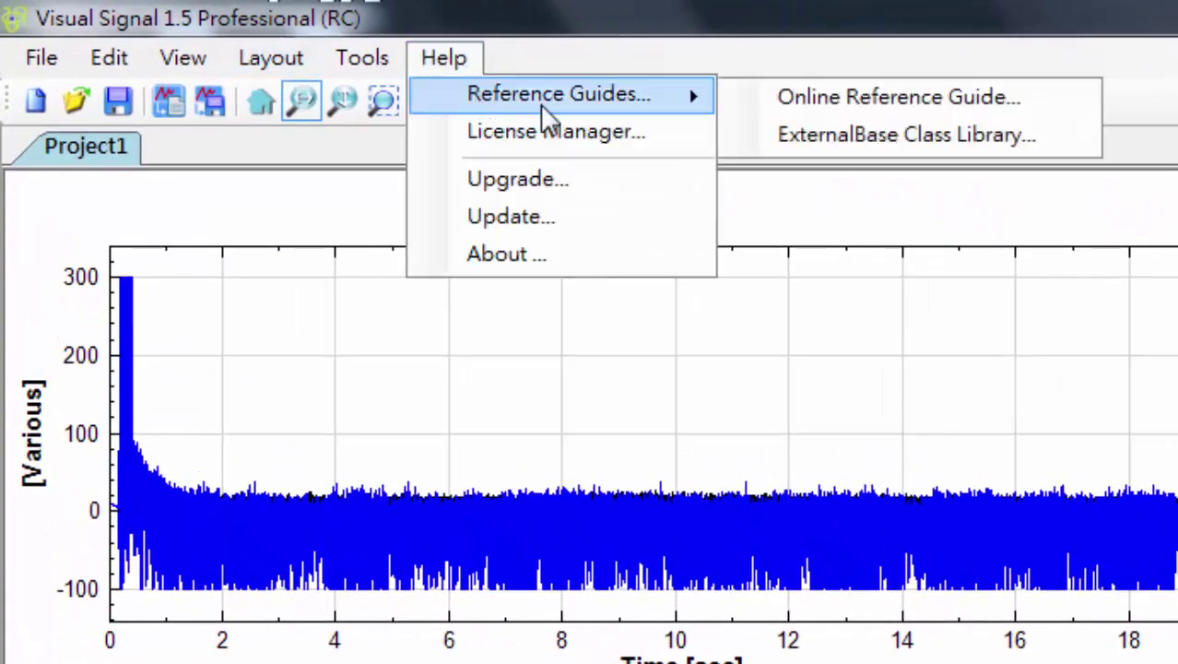